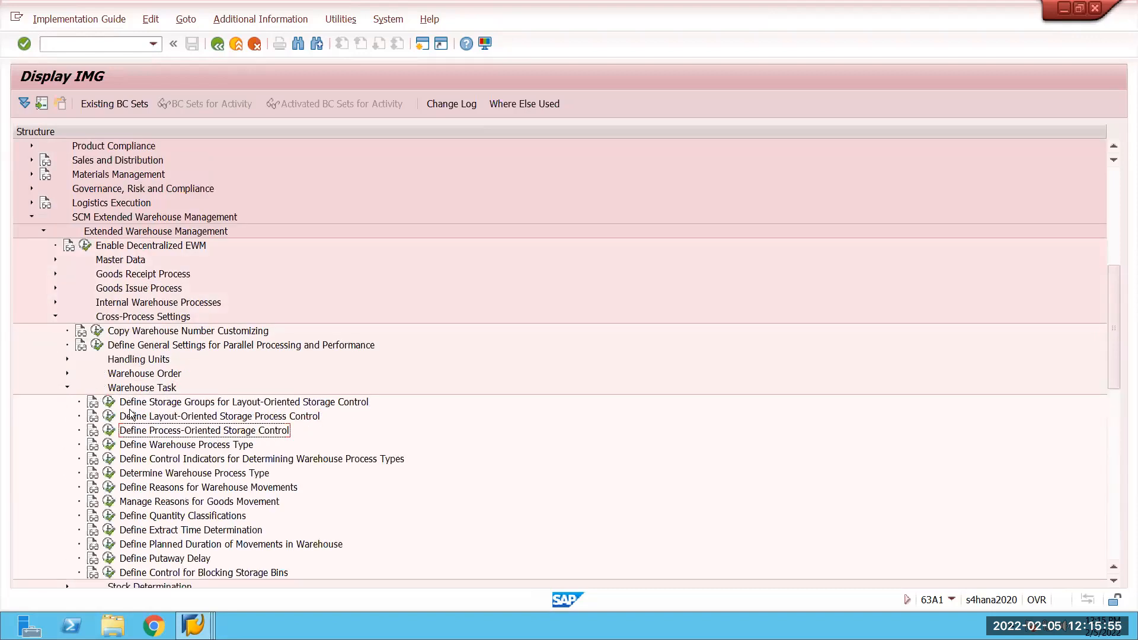
Open the Define Process-Oriented Storage Control activity's process-oriented storage control table and position it at warehouse 64JK.
left_click(110, 430)
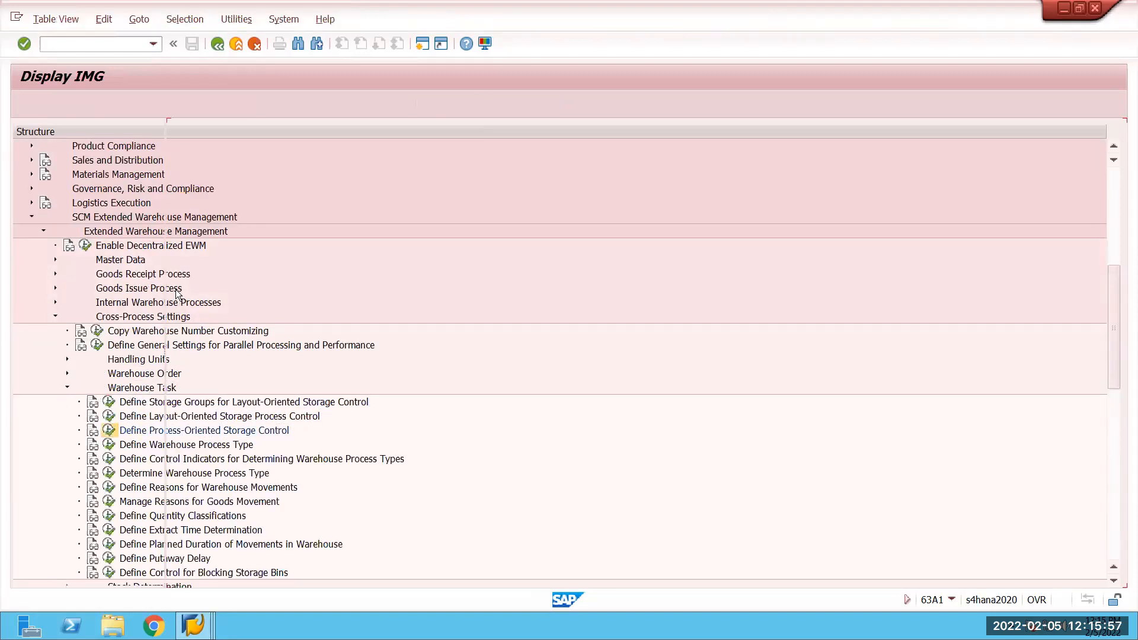
left_click(100, 160)
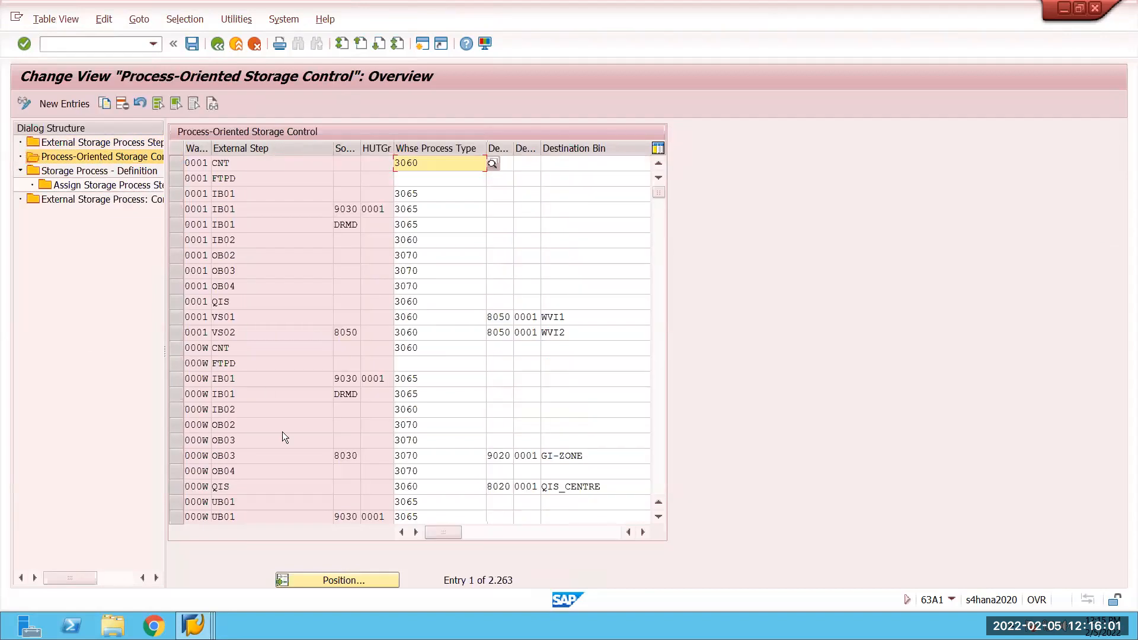
left_click(341, 578)
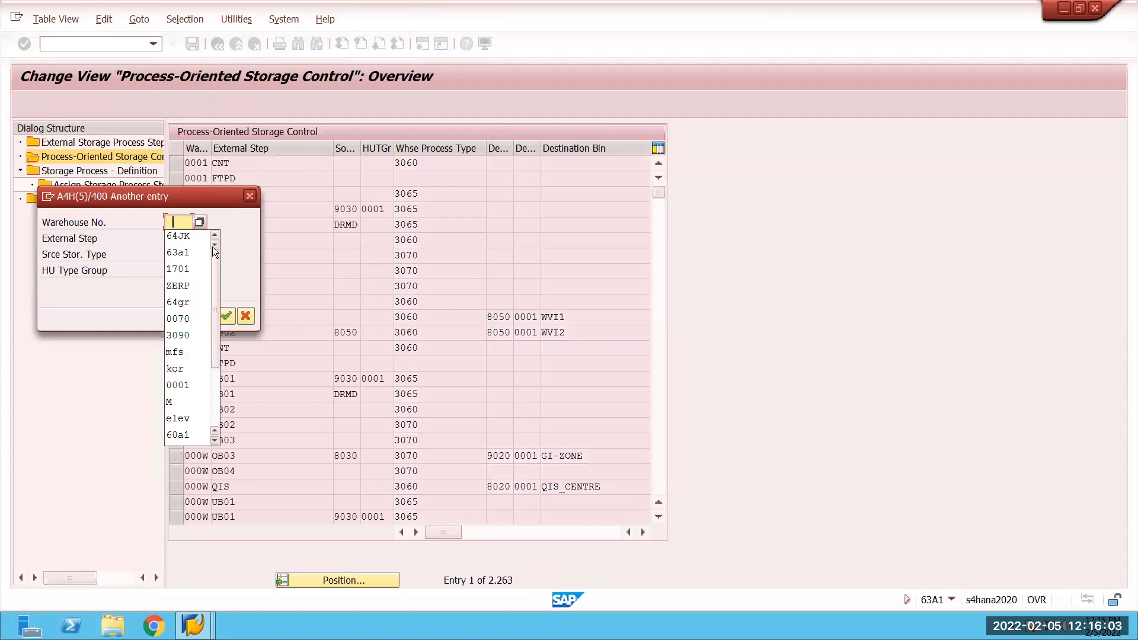
left_click(184, 237)
key("Return")
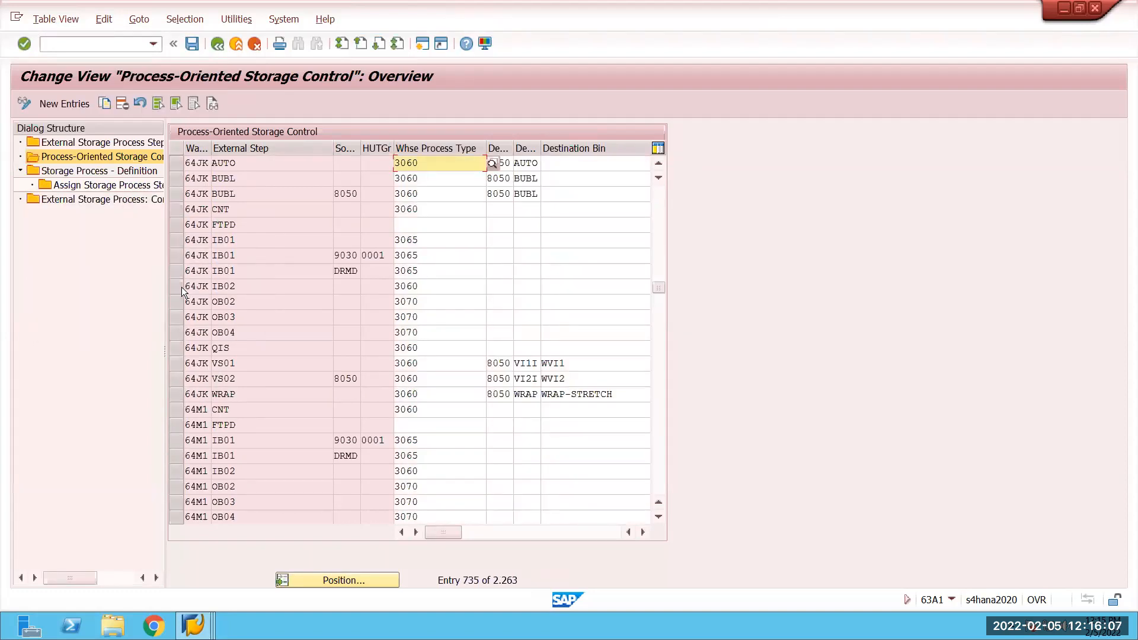
Examine the 64JK entry for external step IB02, narrowing the process type and destination bin columns to show the Rules-Based column.
left_click(177, 285)
left_click_drag(484, 145, 440, 153)
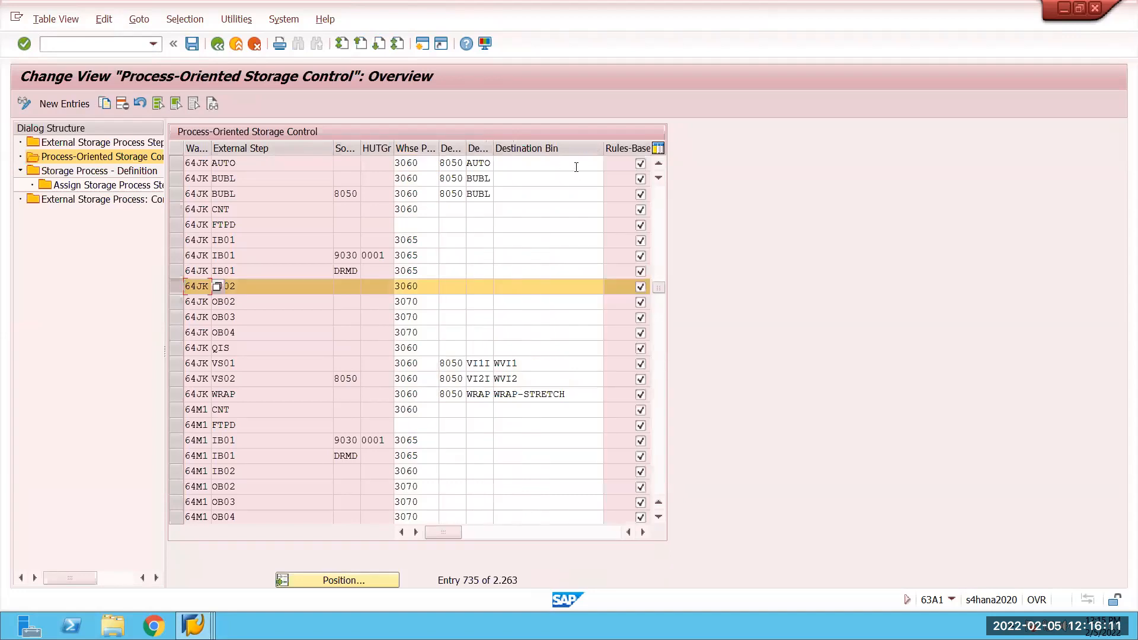
left_click_drag(601, 145, 562, 152)
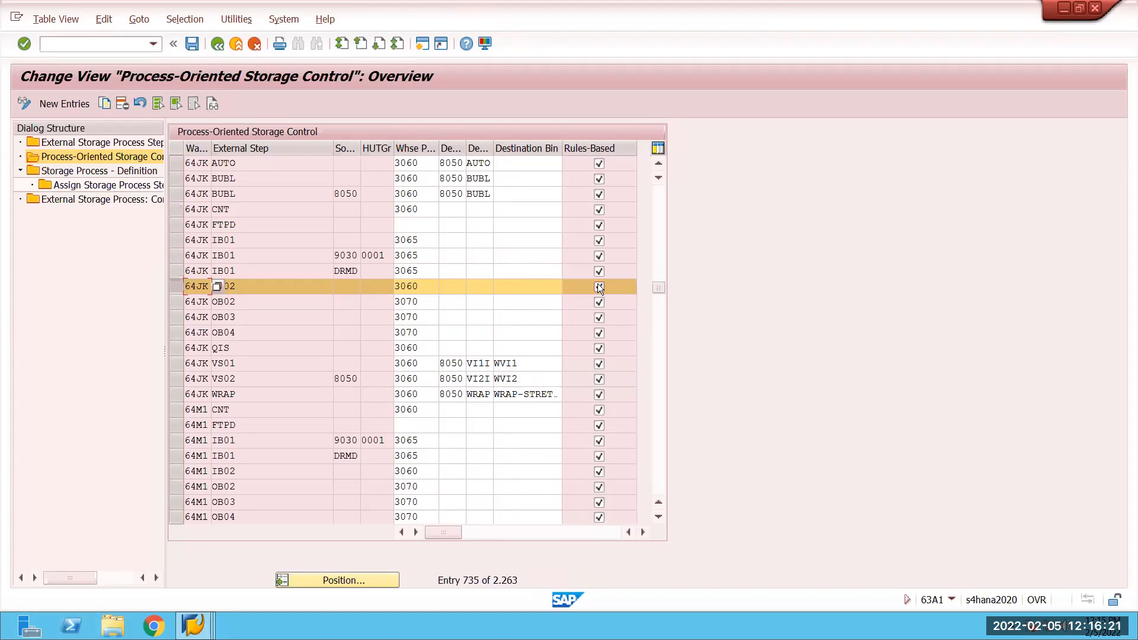
left_click(538, 289)
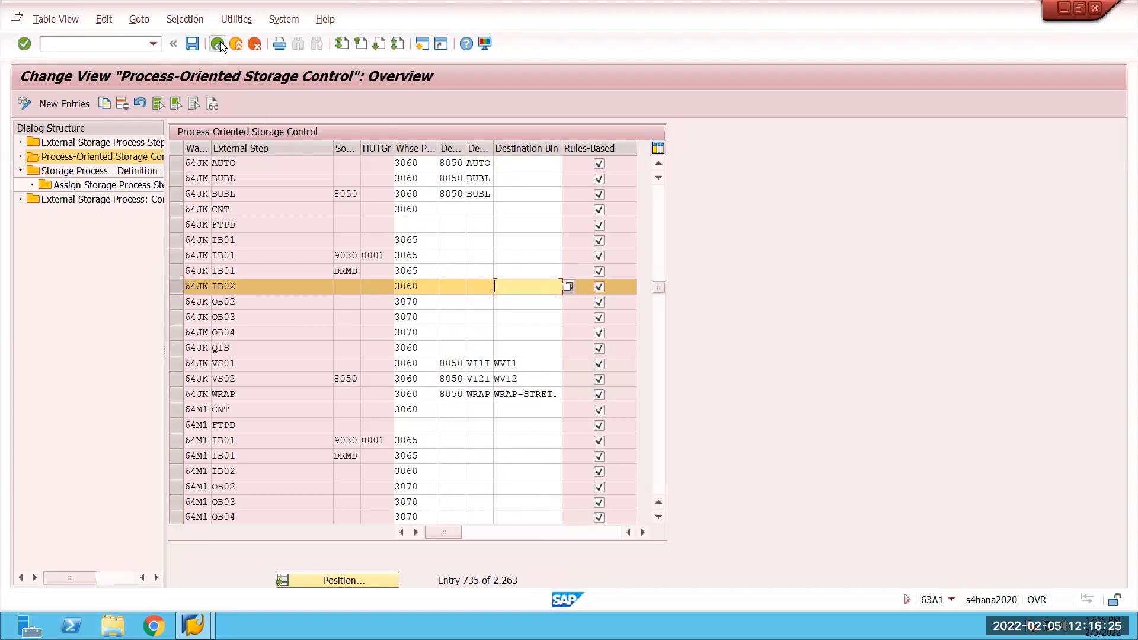
In a new session, open the SAP Reference IMG through SPRO and expand SCM Extended Warehouse Management down to Extended Warehouse Management.
left_click(421, 43)
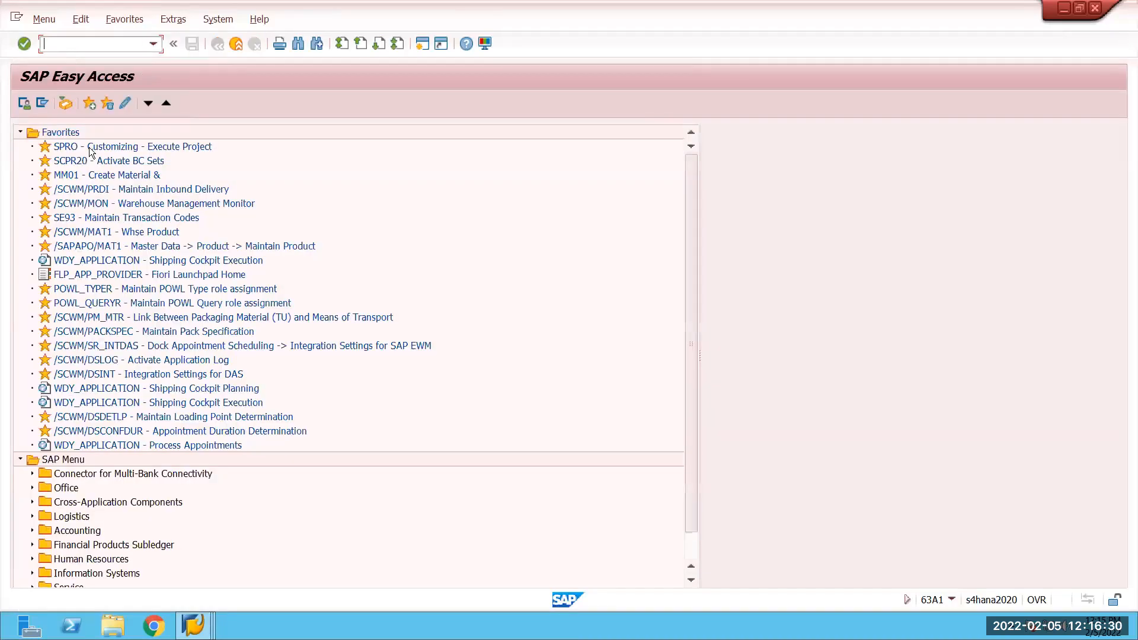
left_click(88, 146)
double_click(89, 146)
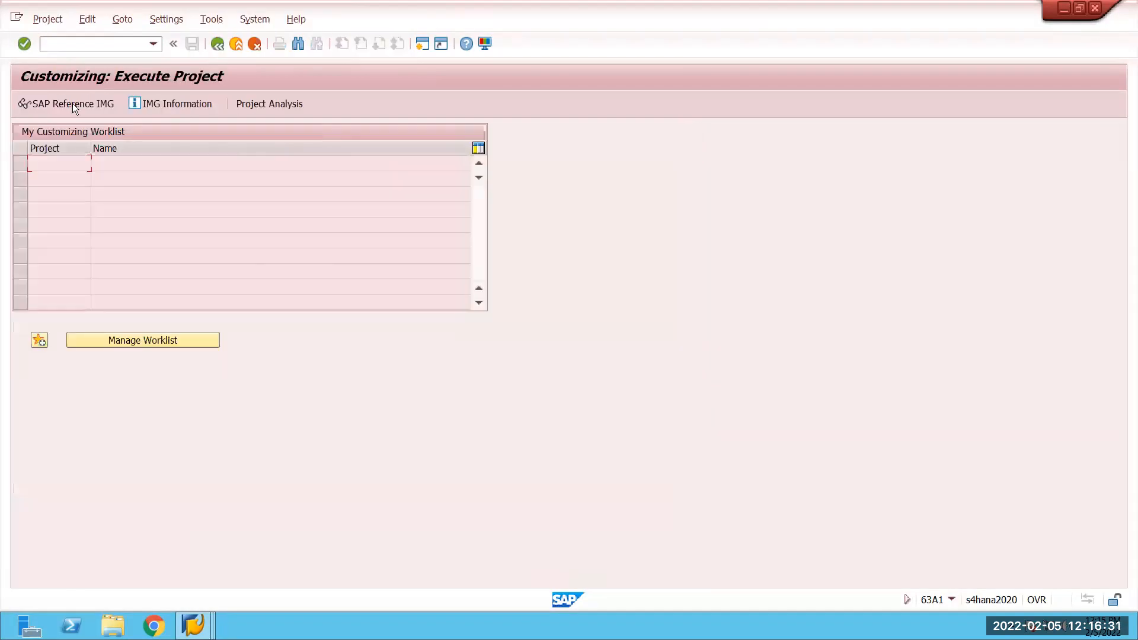
left_click(72, 103)
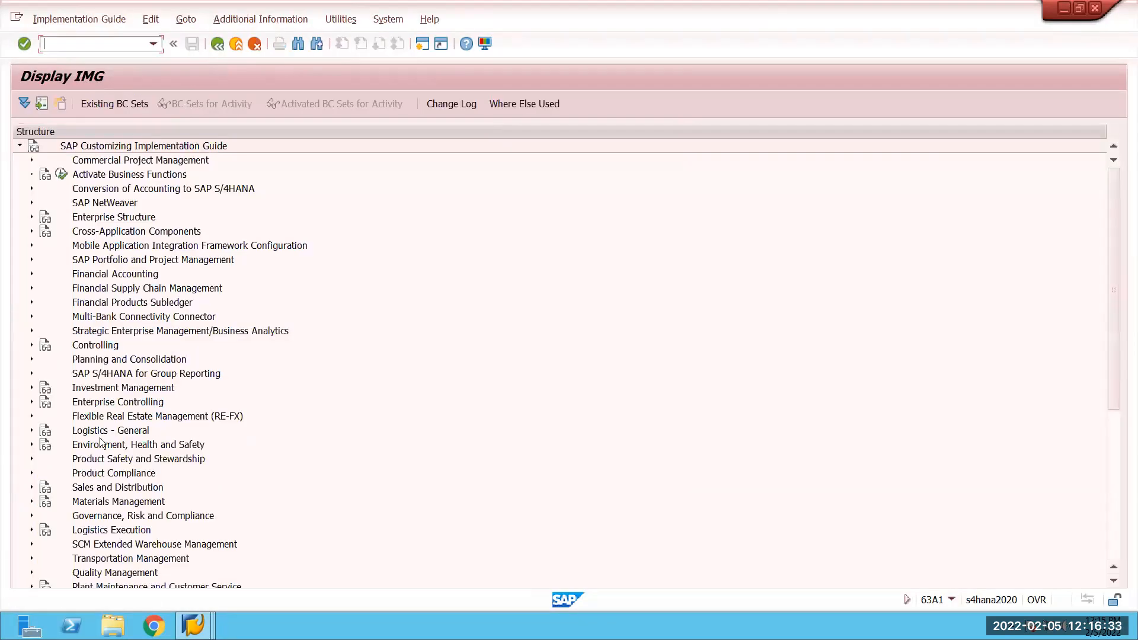
scroll(103, 444, "down", 2)
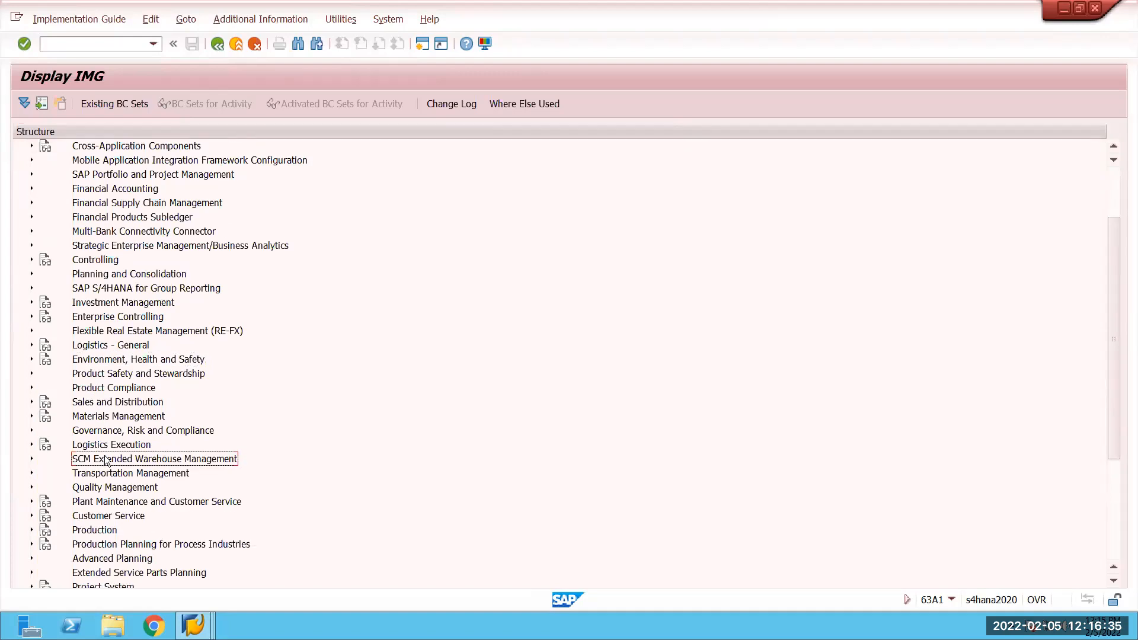
double_click(106, 460)
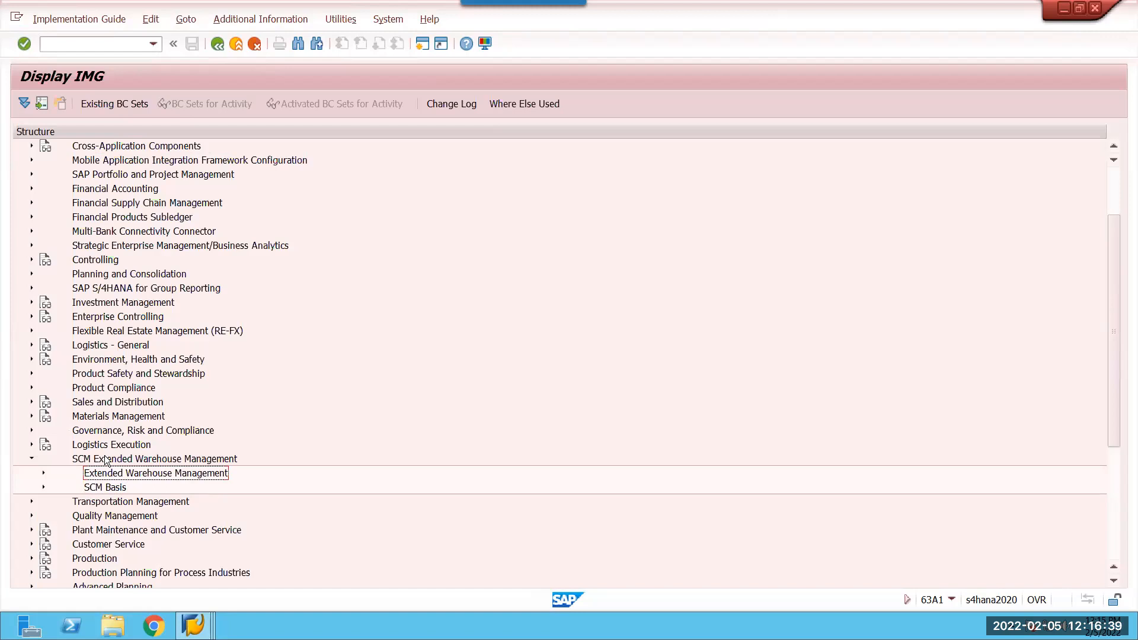
double_click(106, 472)
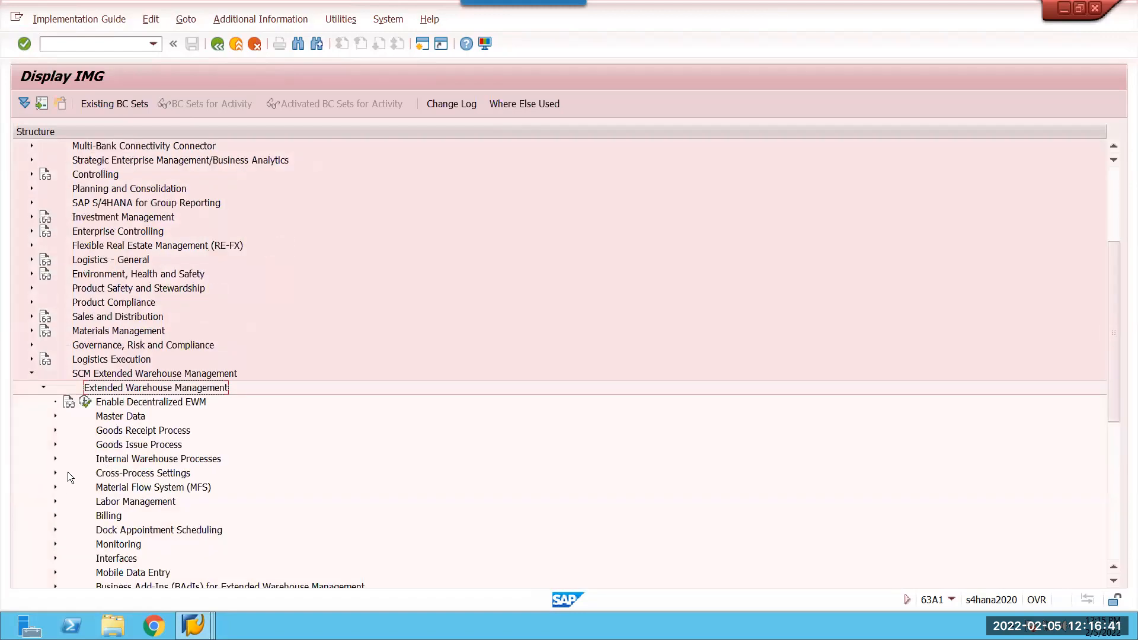
Expand Goods Receipt Process and Deconsolidation, and open the Specify Deconsolidation Station activity.
left_click(55, 429)
left_click(67, 501)
left_click(201, 461)
left_click(111, 460)
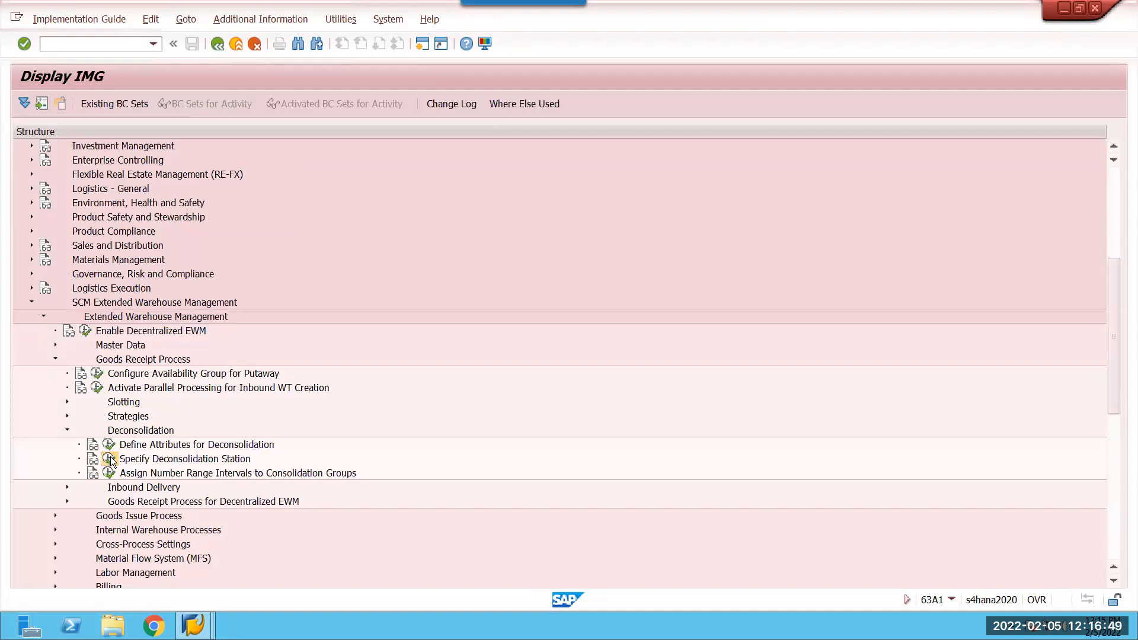
Position the deconsolidation station table at warehouse 64JK.
left_click(198, 583)
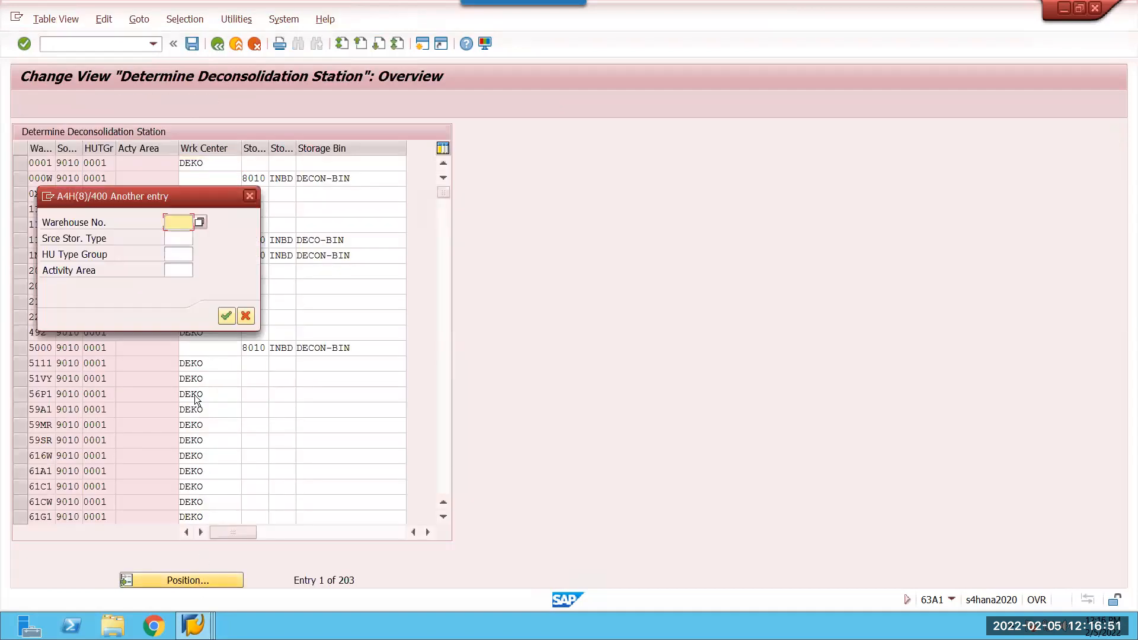
left_click(177, 222)
left_click(185, 237)
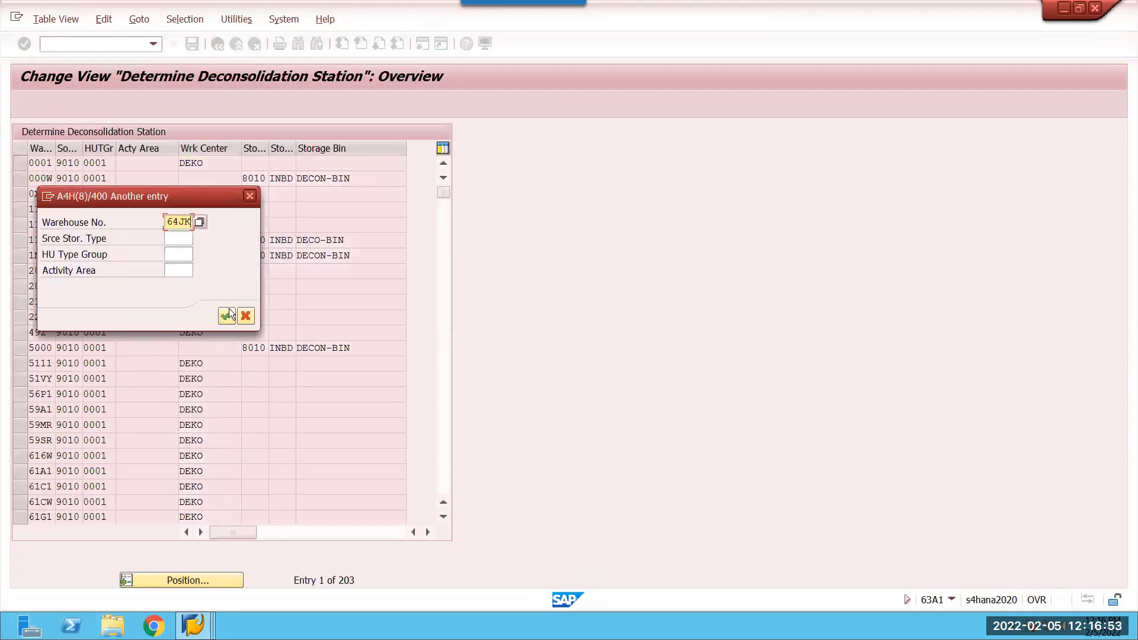
left_click(227, 315)
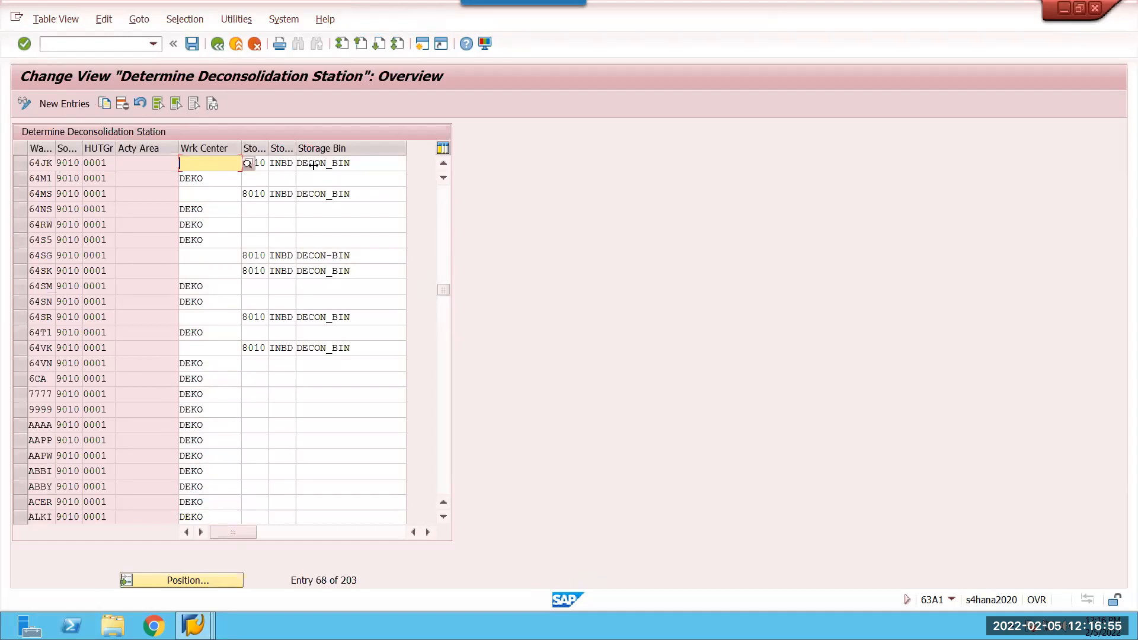
Examine the source storage type, HU type group, activity area and storage bin of the 64JK deconsolidation station entry.
left_click(360, 162)
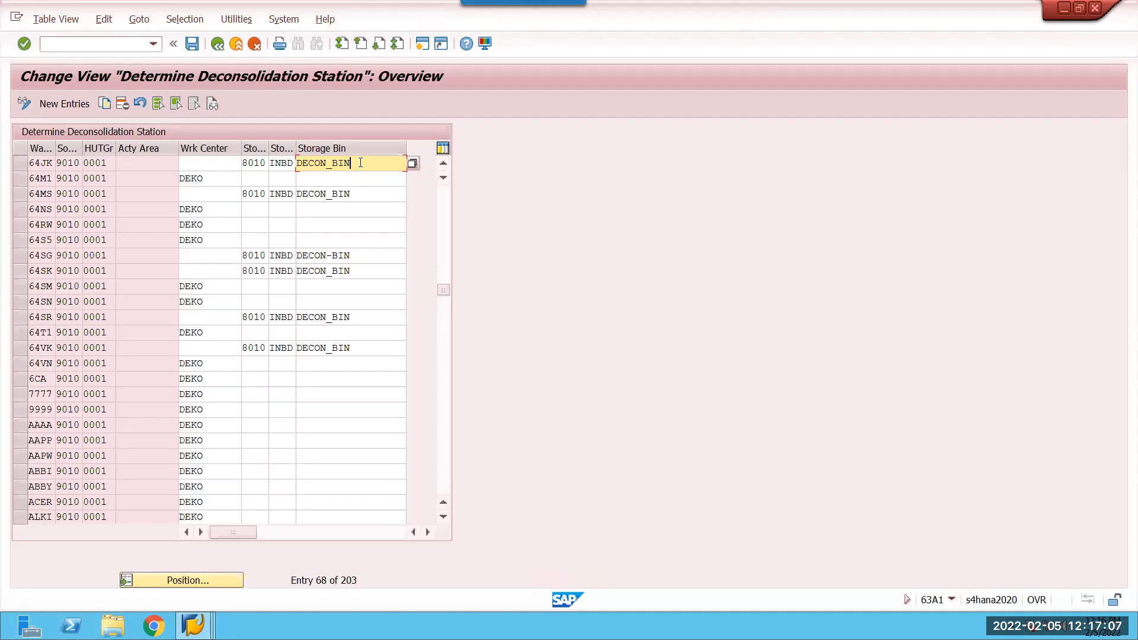
left_click(70, 164)
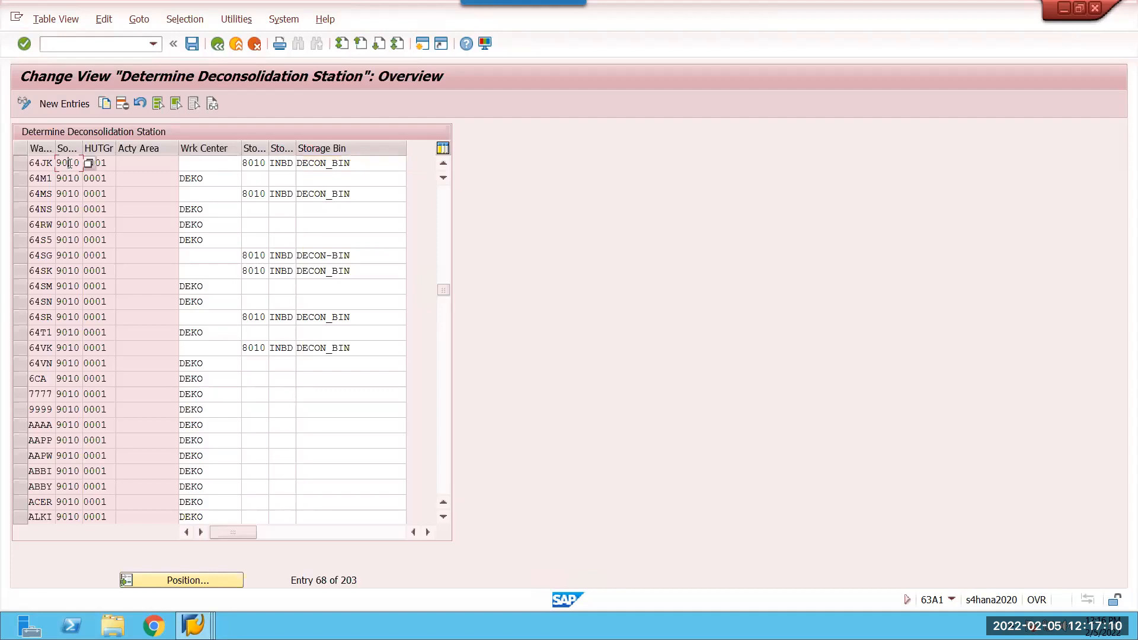
left_click(109, 163)
left_click(146, 163)
left_click(361, 164)
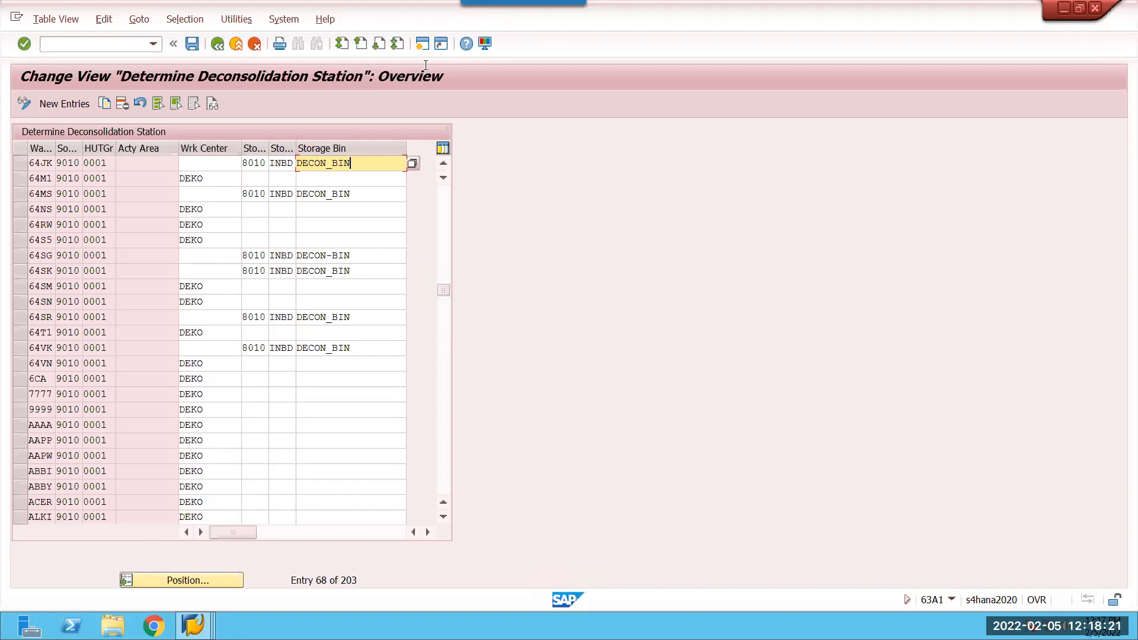
In a new session, run /n/scwm/tworkst and assign storage bin DECON-BIN to the DEKO work center.
left_click(424, 44)
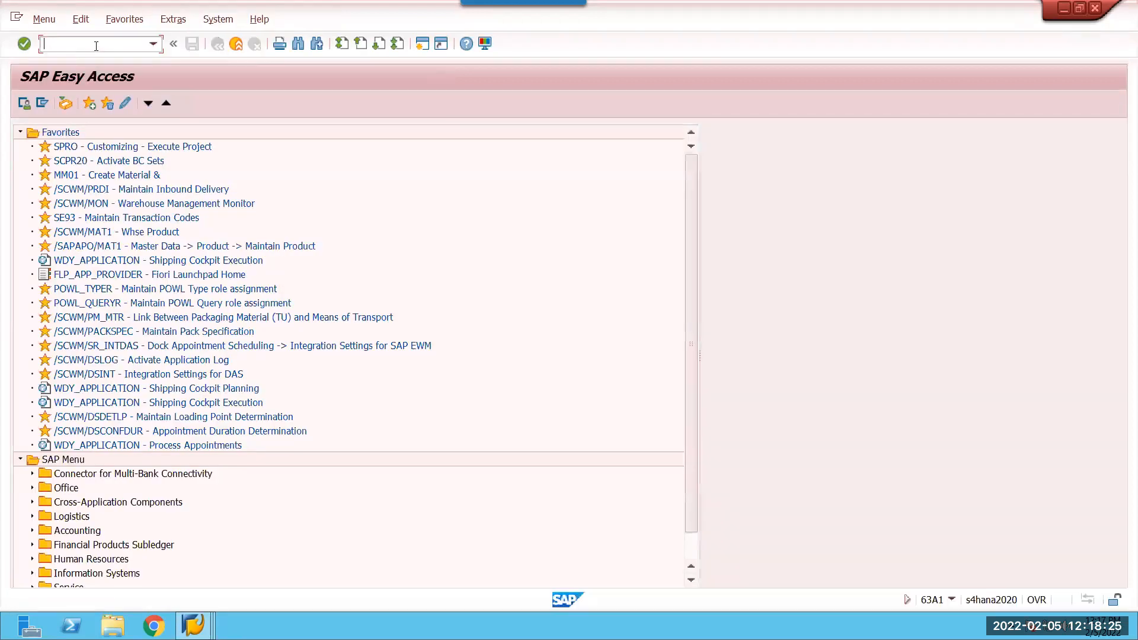
type("/n/scwm/tworkst")
key("Return")
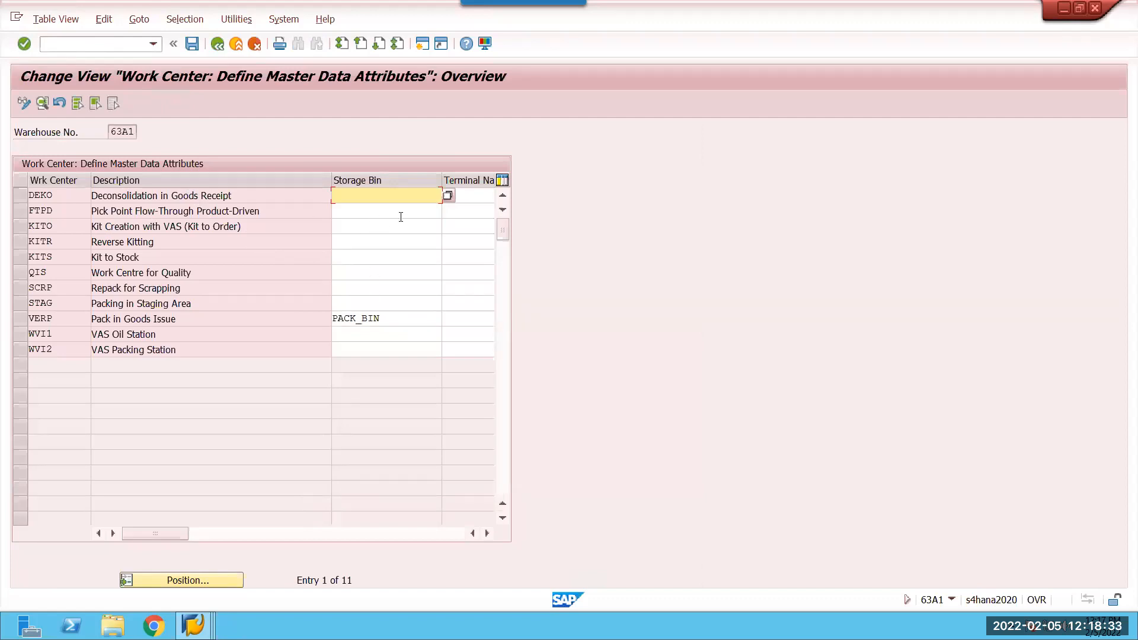
left_click(447, 196)
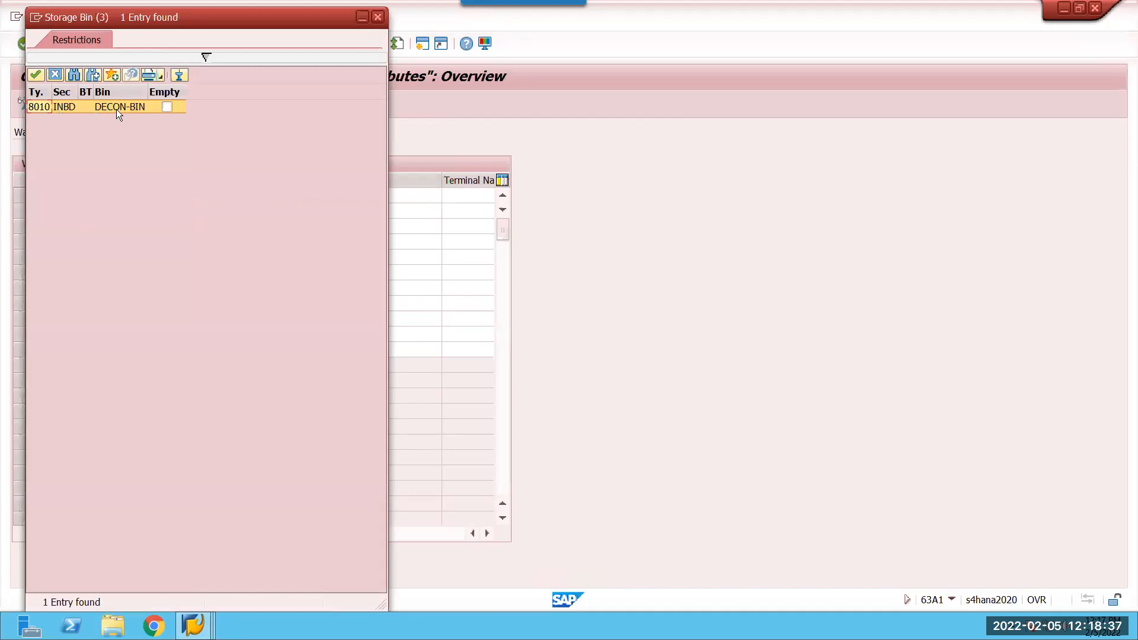
double_click(119, 106)
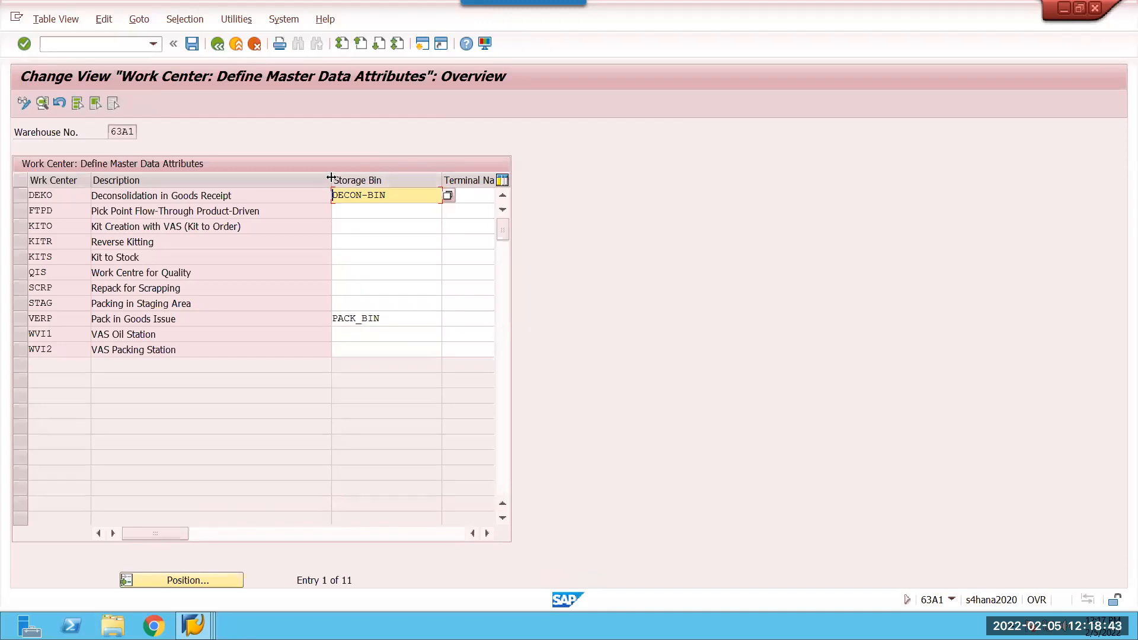
Narrow the description and storage bin columns and check the storage type assigned to work center DEKO.
left_click_drag(330, 177, 173, 187)
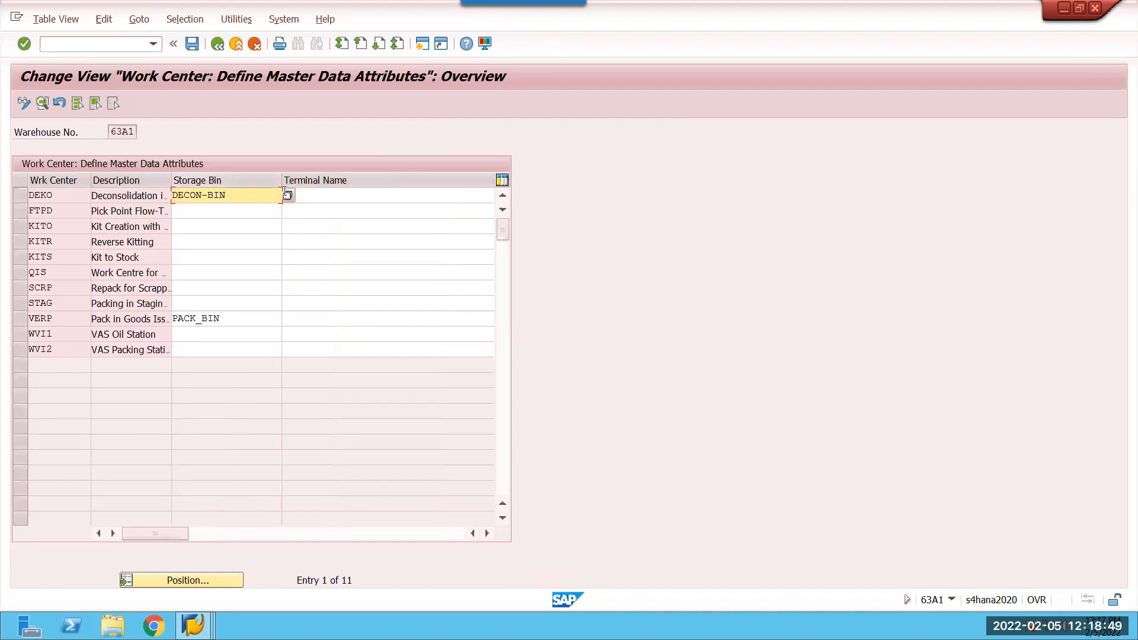
left_click_drag(277, 178, 198, 182)
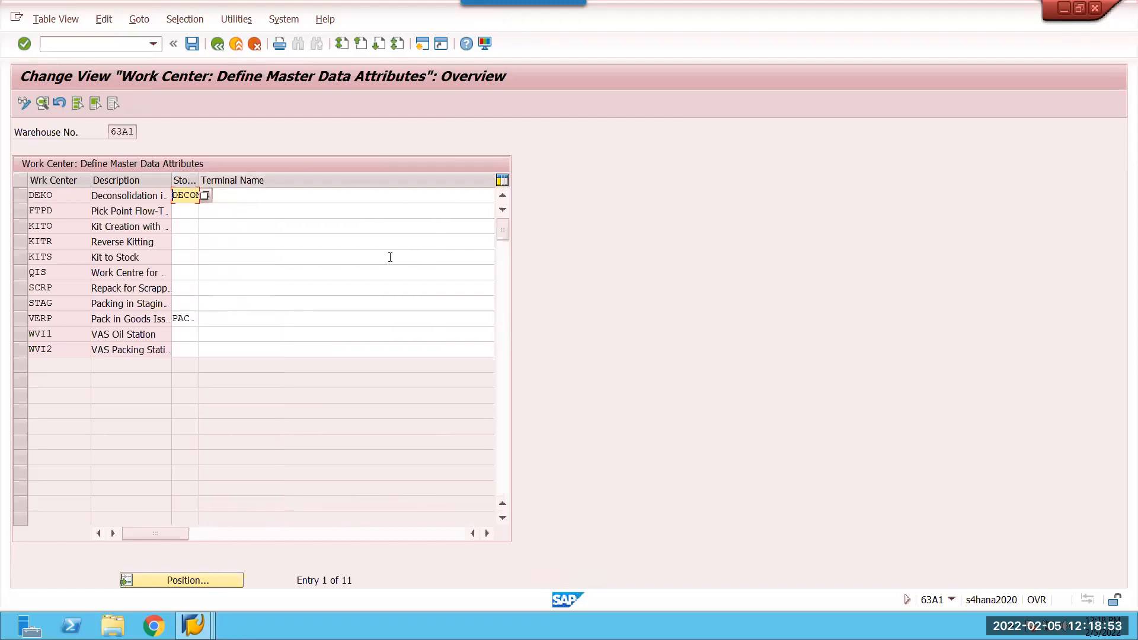
left_click(487, 533)
left_click(487, 532)
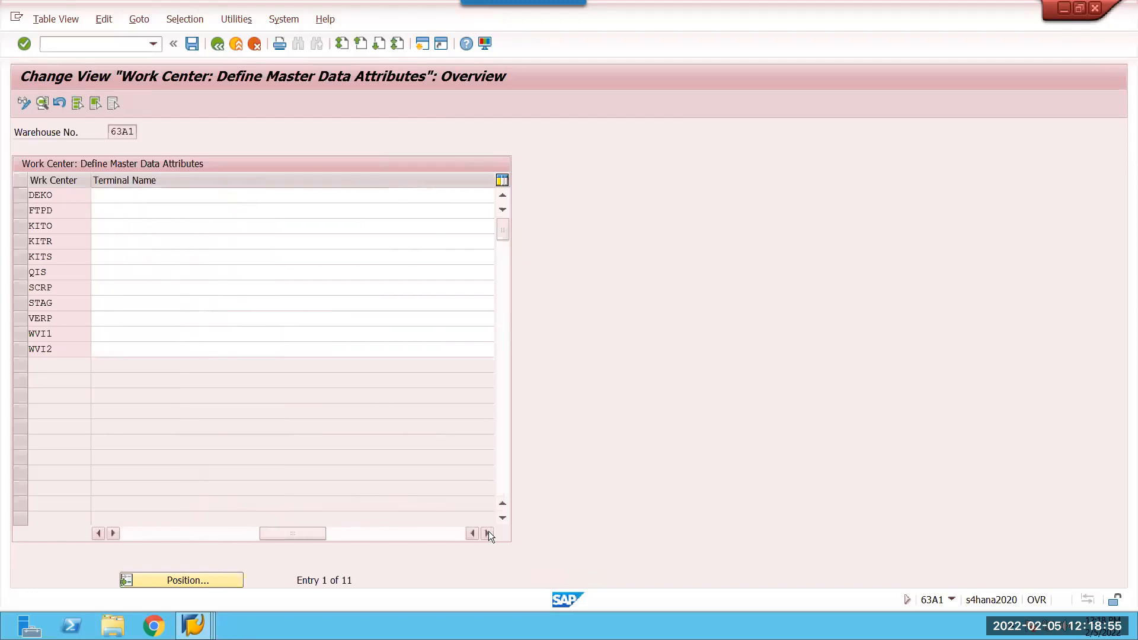
left_click(487, 533)
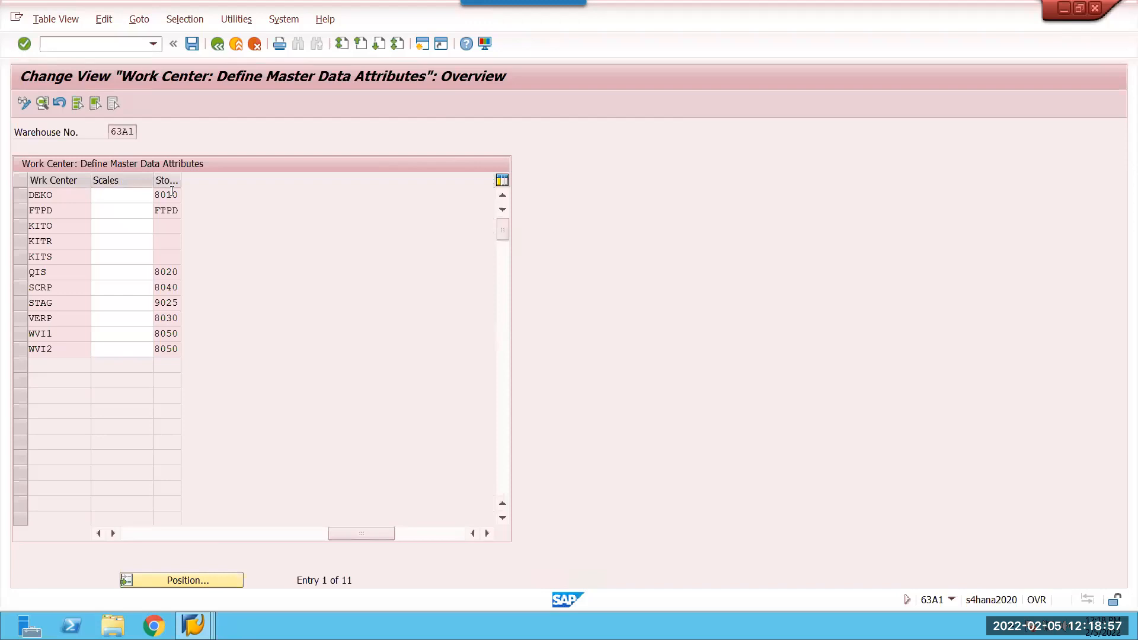
left_click(167, 193)
left_click(58, 197)
Open the SAP Reference IMG in another new session and expand SCM Extended Warehouse Management and its Extended Warehouse Management node.
left_click(421, 42)
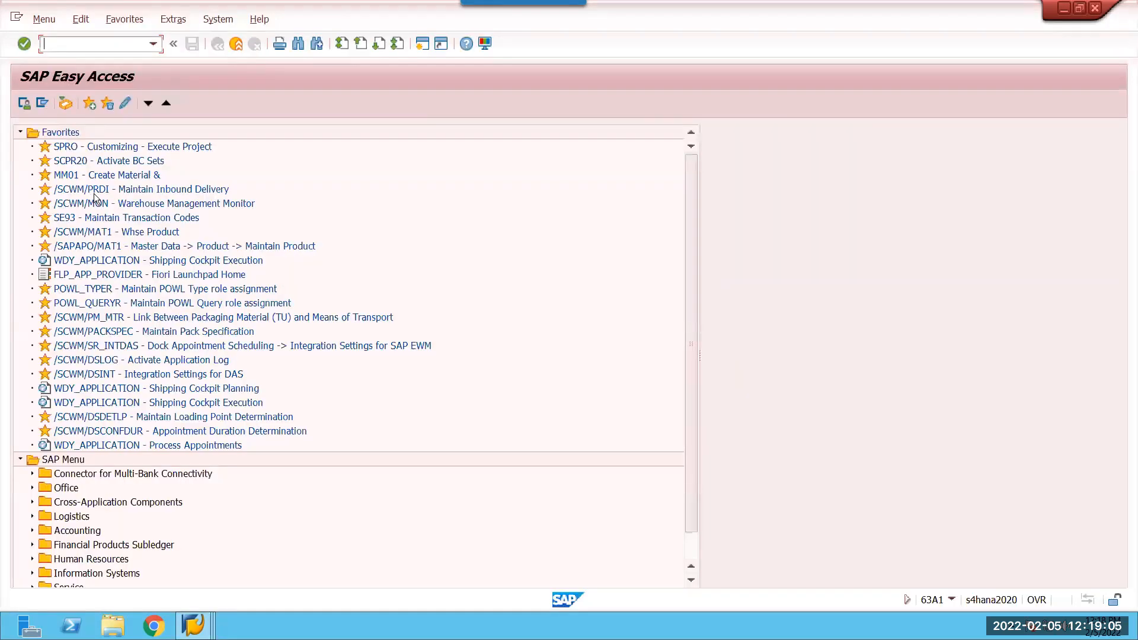
double_click(89, 149)
left_click(58, 104)
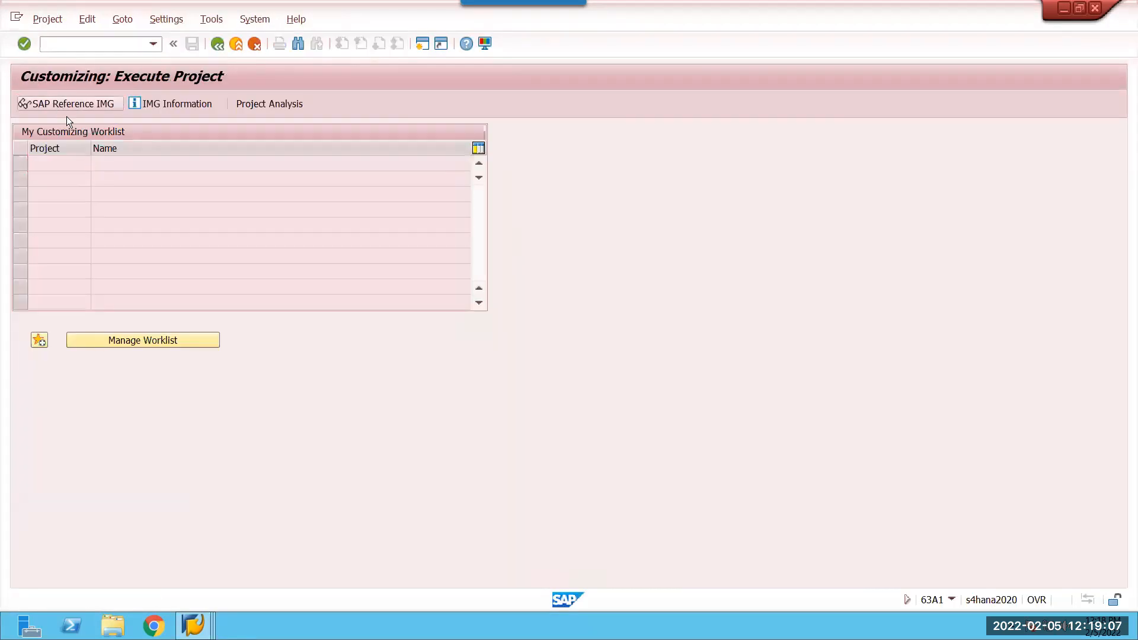
left_click(108, 347)
scroll(116, 413, "down", 4)
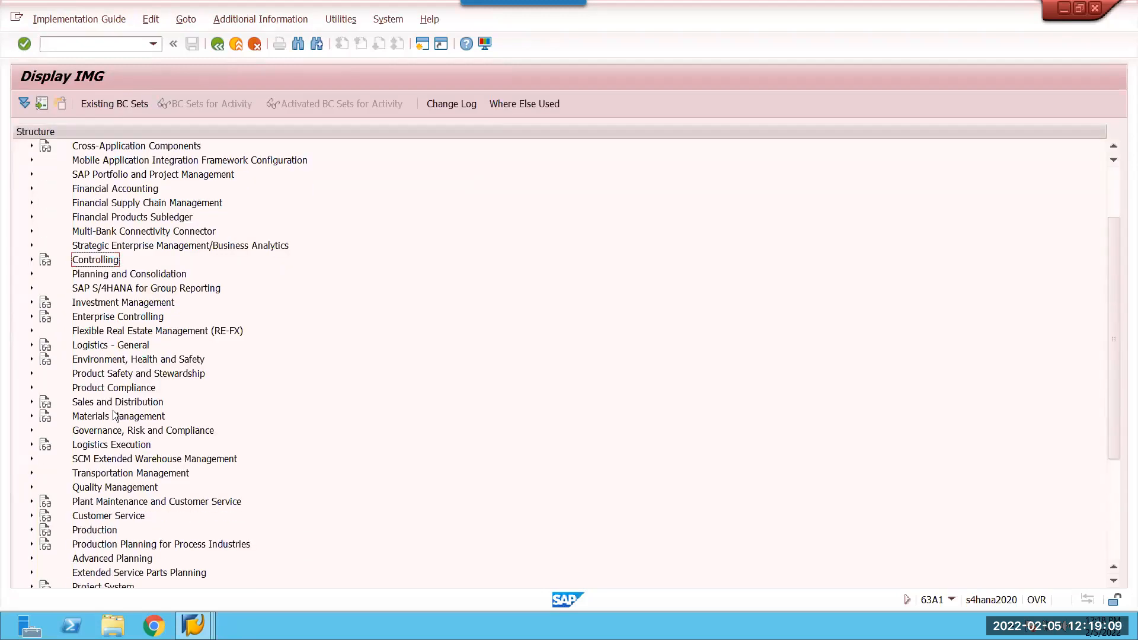
double_click(80, 388)
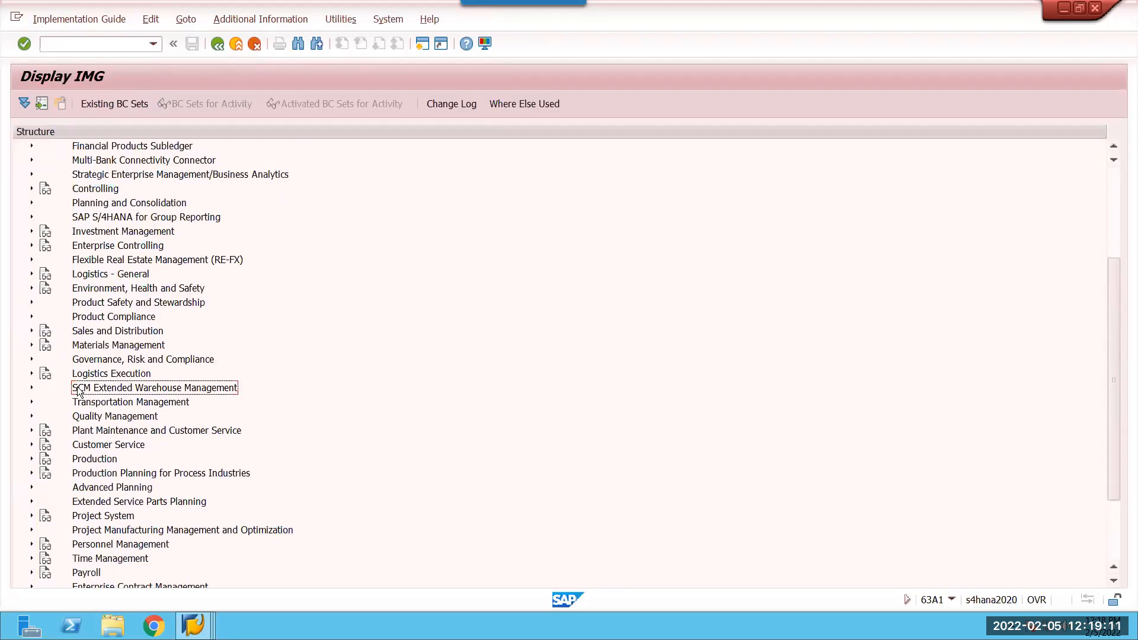
key("Down")
key("Down")
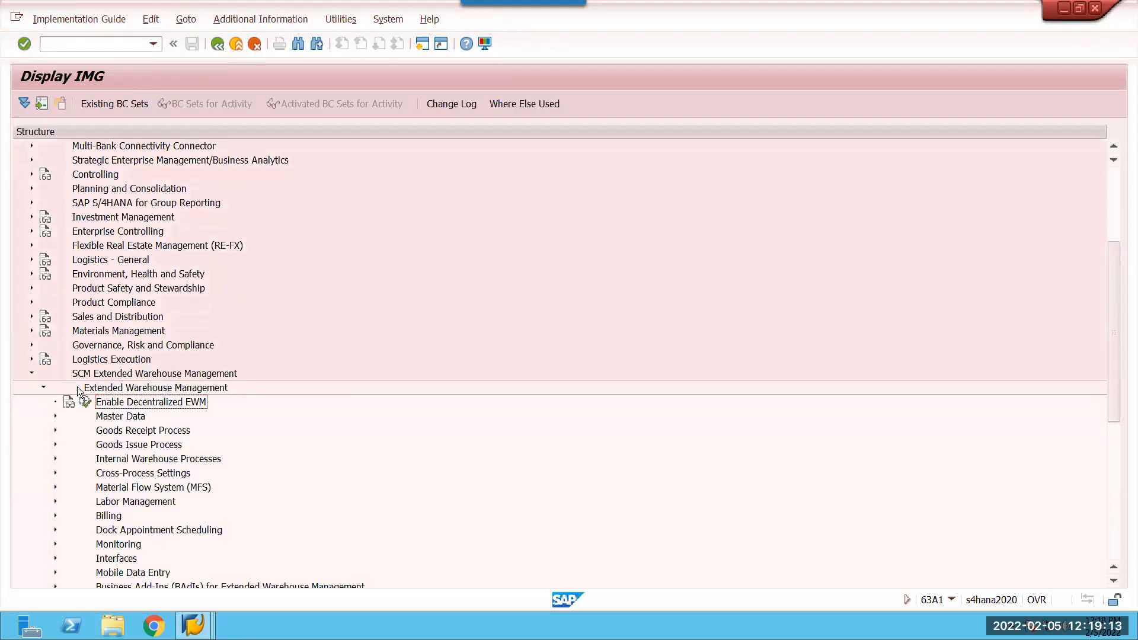
Expand Master Data under Extended Warehouse Management, and expand its Work Center node to show the work center activities.
key("Right")
key("Down")
key("Down")
key("Down")
key("Down")
key("Down")
key("Down")
key("Down")
key("Down")
key("Down")
key("Down")
key("Down")
key("Down")
key("Down")
key("Down")
key("Down")
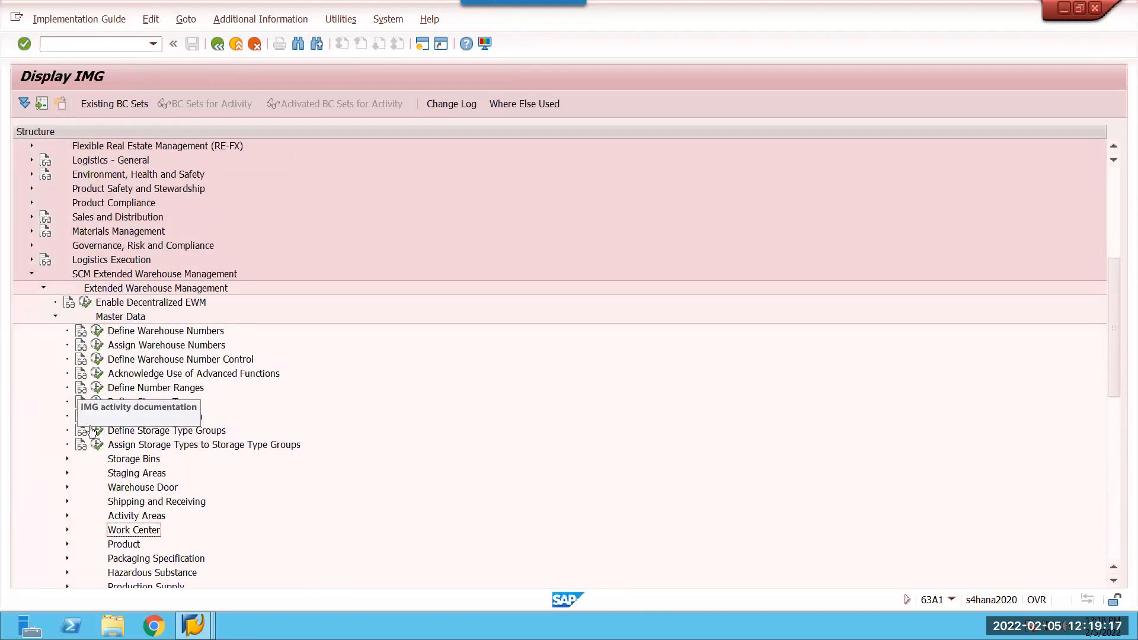
left_click(67, 530)
scroll(104, 516, "down", 4)
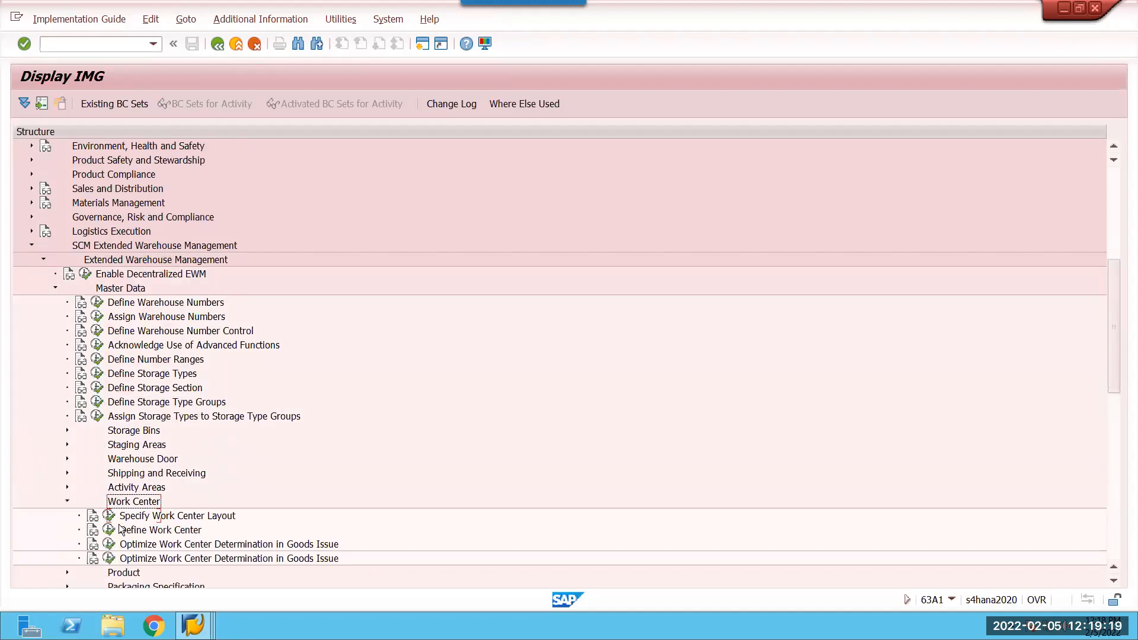
Open the Define Work Center activity and position the list at warehouse number 64JK, work center DEKO.
left_click(109, 403)
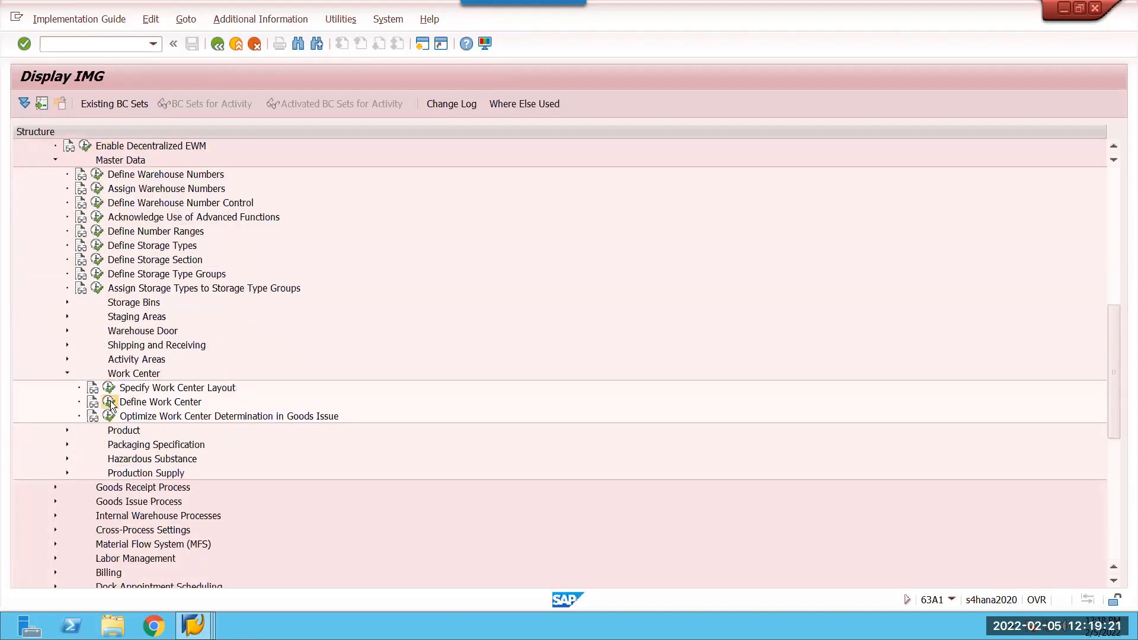
left_click(153, 397)
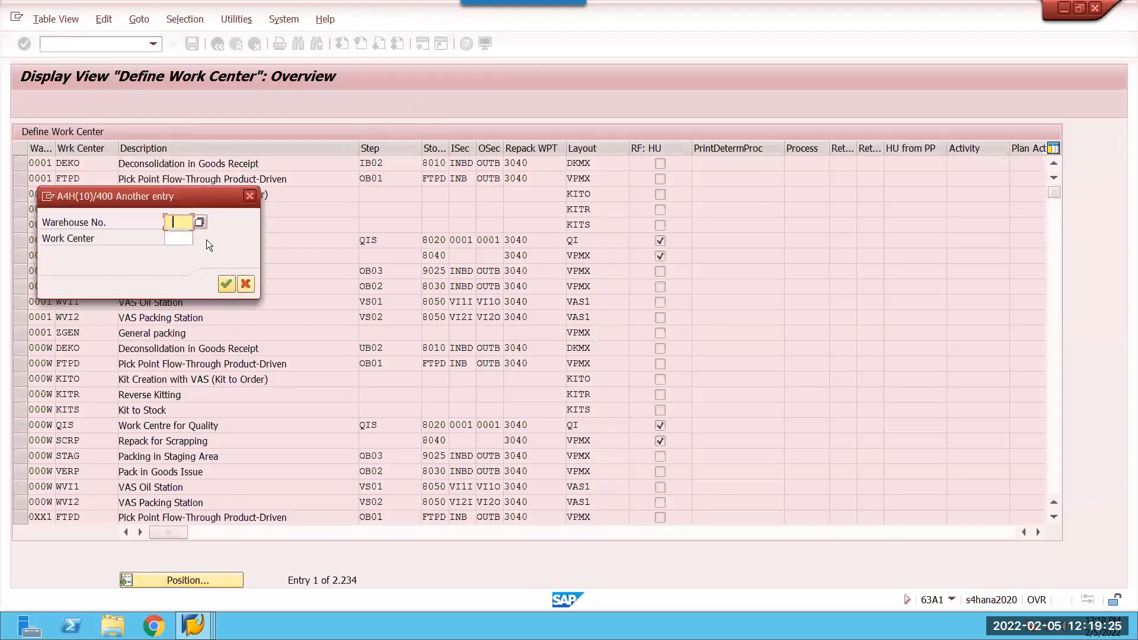
left_click(184, 234)
left_click(177, 240)
type("d")
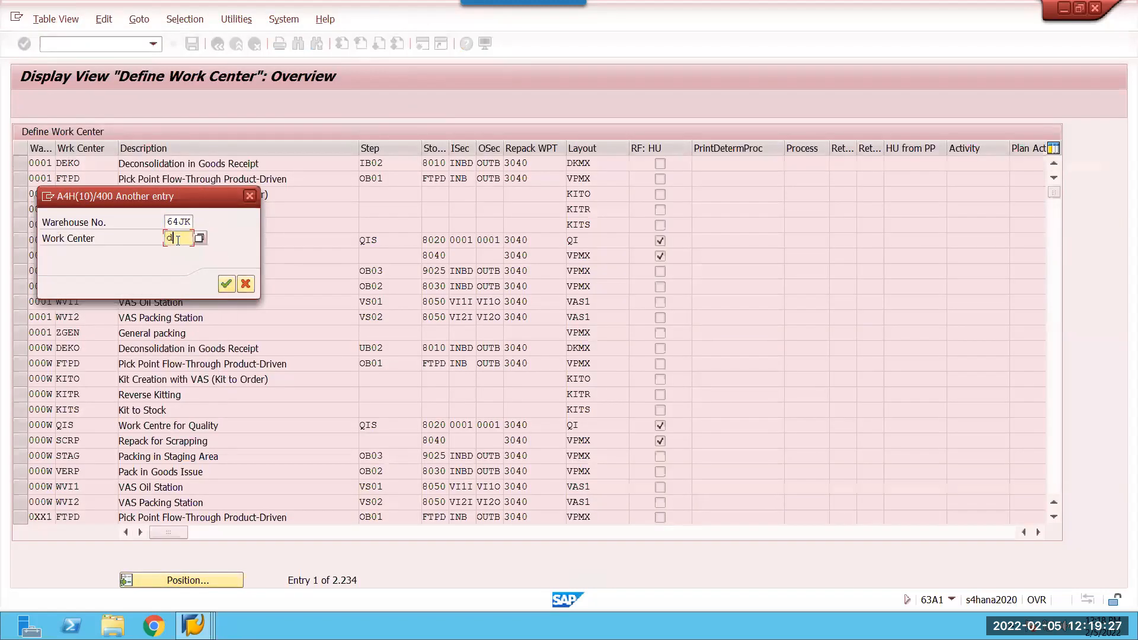
type("eko")
key("Return")
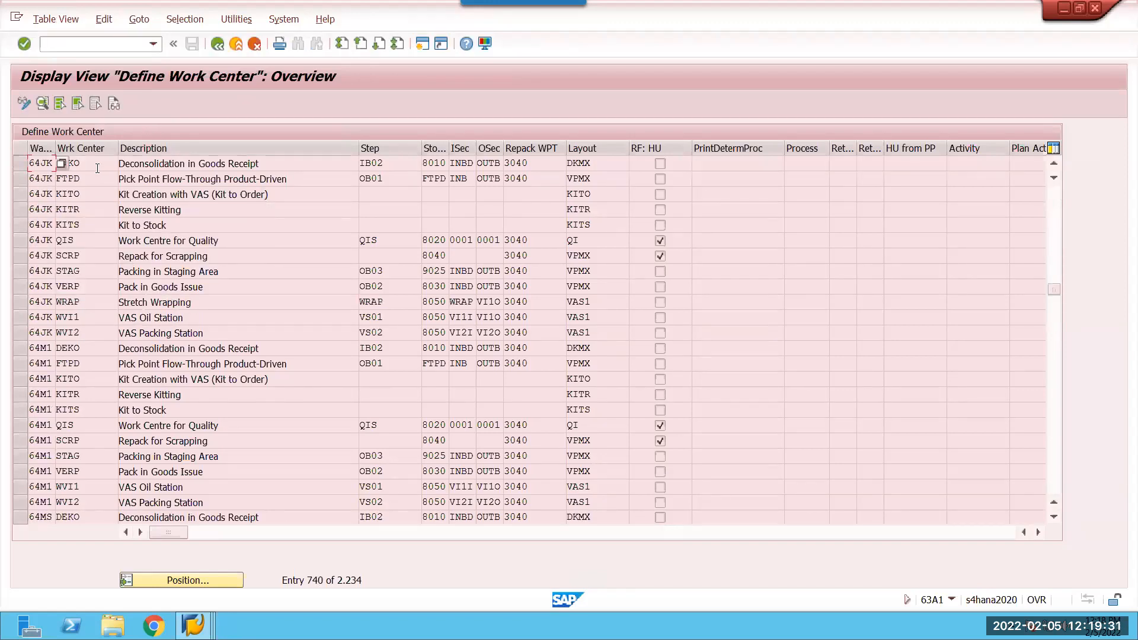
Open the details of work center DEKO and check its storage type, inbound section and outbound section.
double_click(96, 167)
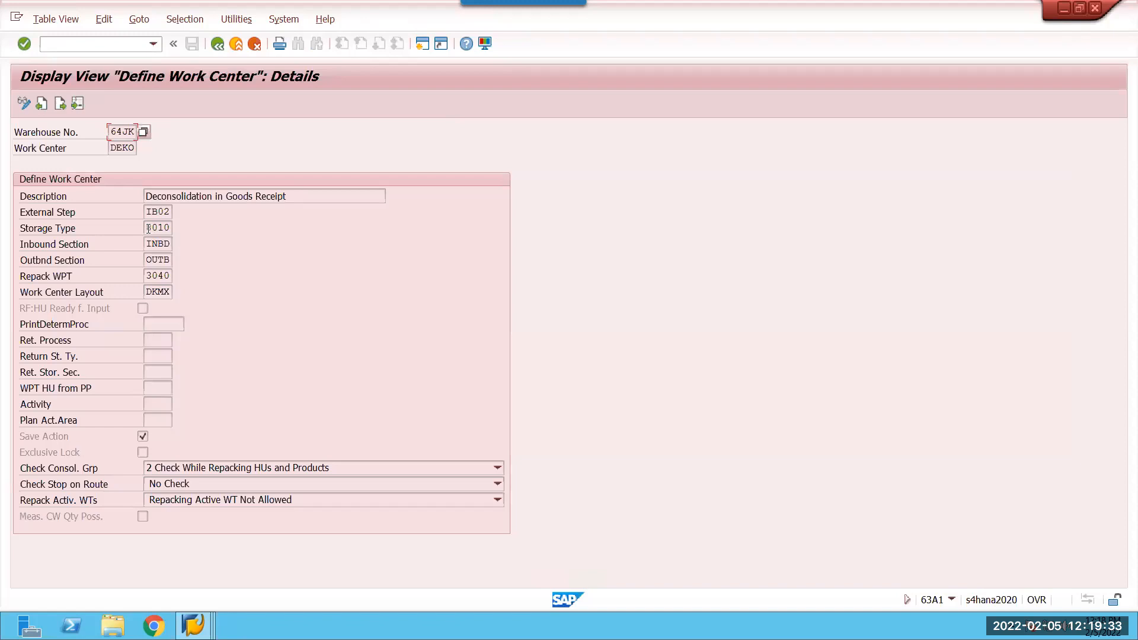
left_click_drag(148, 228, 178, 229)
left_click(160, 245)
left_click(158, 261)
left_click_drag(148, 227, 171, 227)
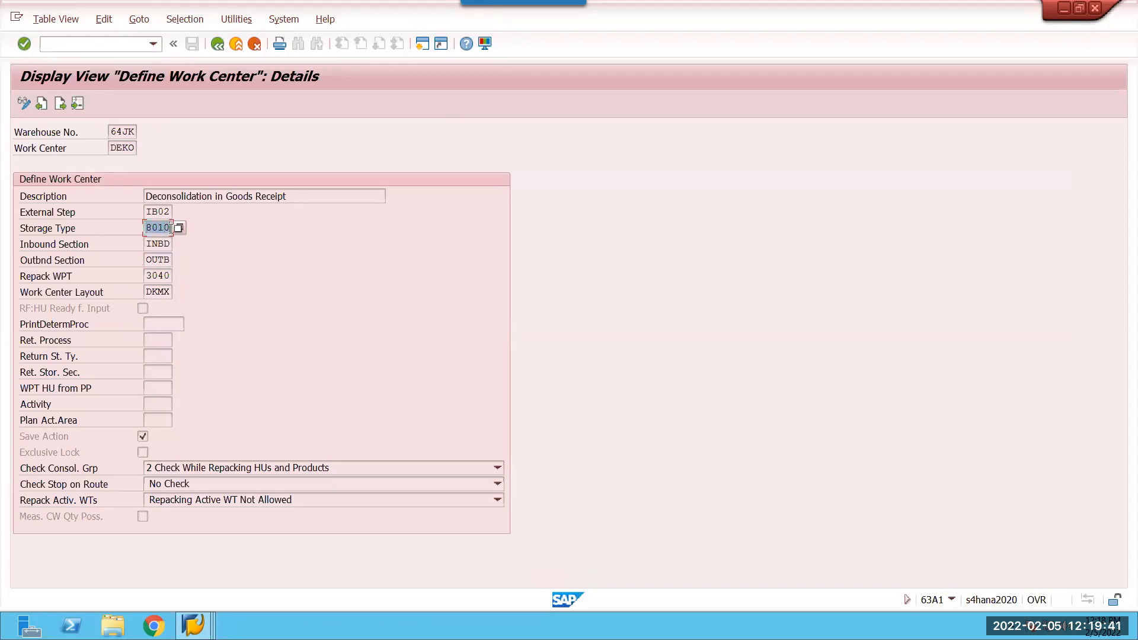
left_click(170, 227)
Return to the work center master data attributes session, widen the Storage Bin column and check the bin assigned to DEKO.
key("alt+Tab")
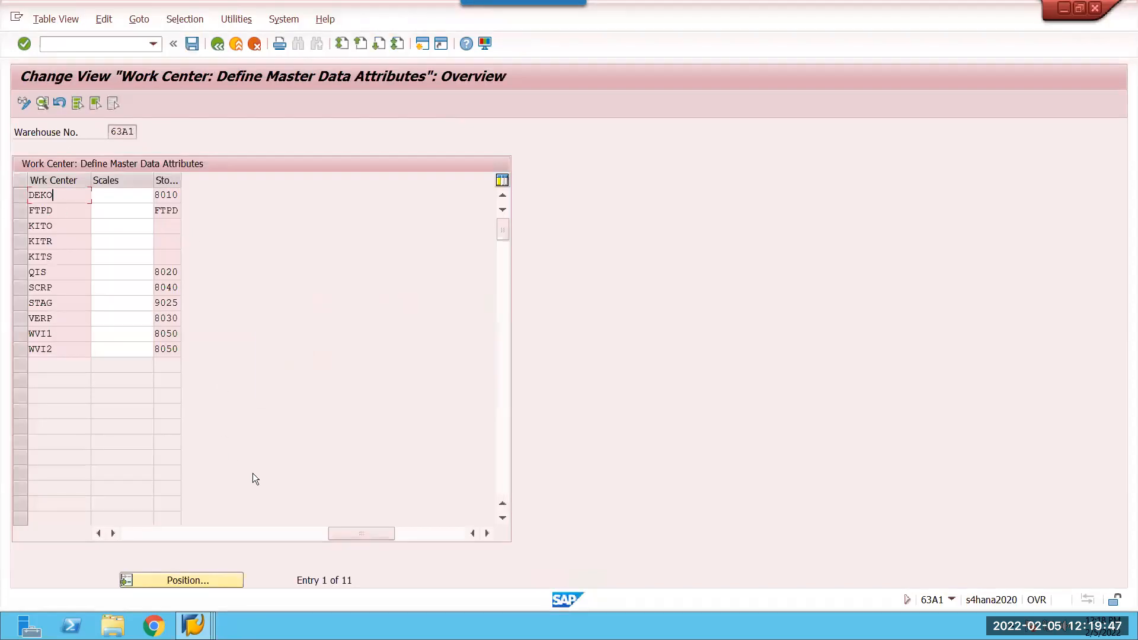
left_click(281, 534)
left_click_drag(232, 536, 141, 538)
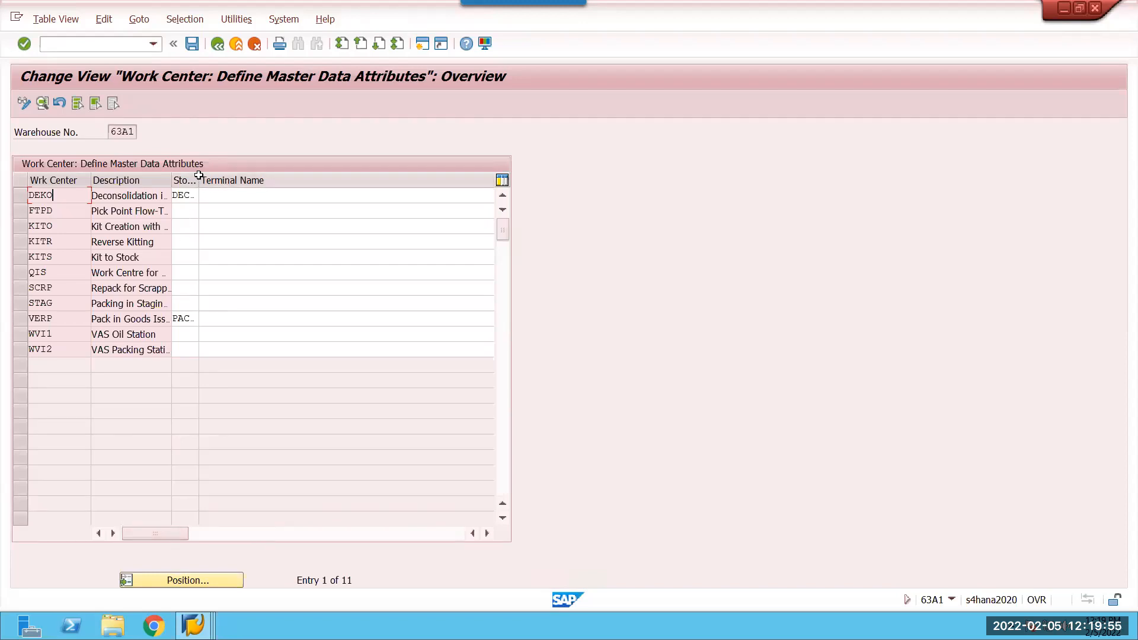
left_click_drag(198, 177, 246, 178)
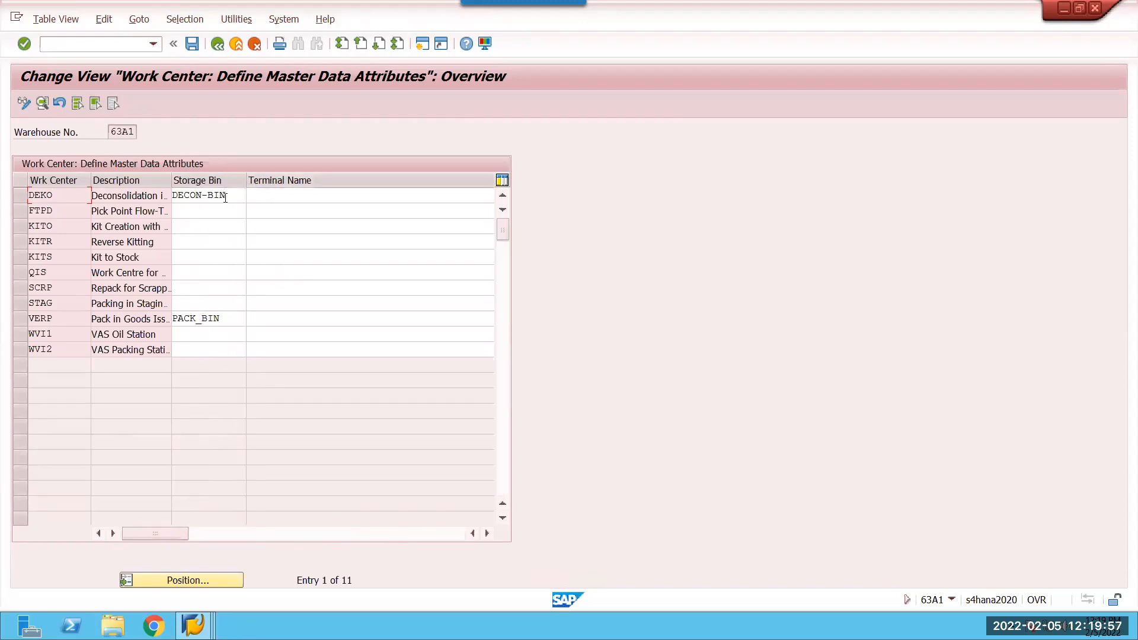
left_click(234, 194)
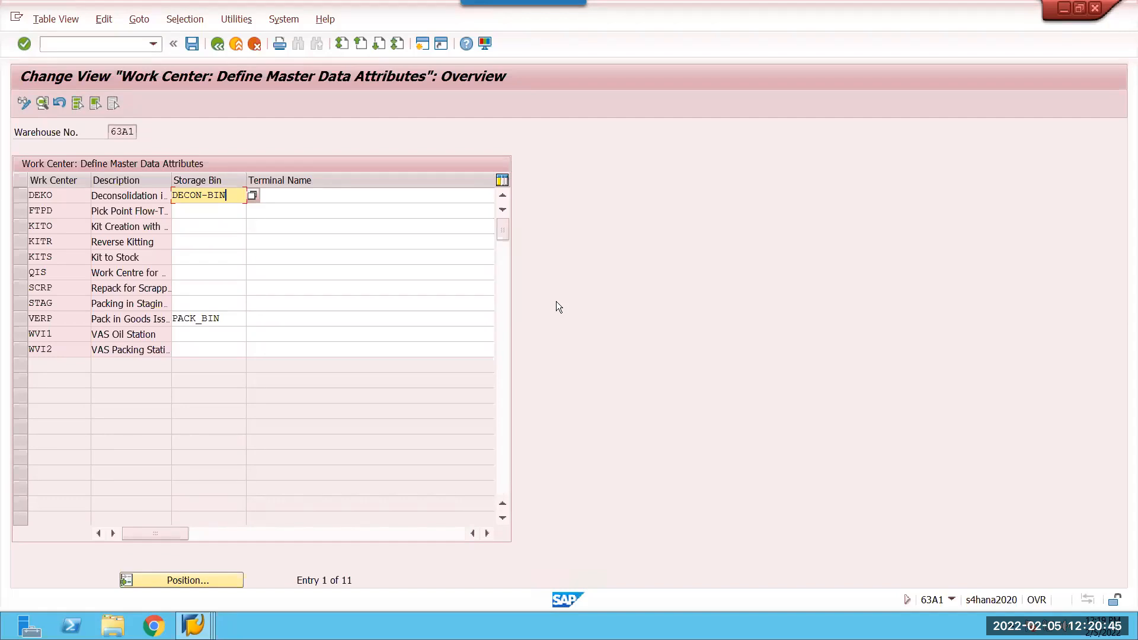
Switch to the Determine Deconsolidation Station session and examine the HU type group and source storage type in the 64JK entry.
key("alt+Tab")
key("alt+Tab")
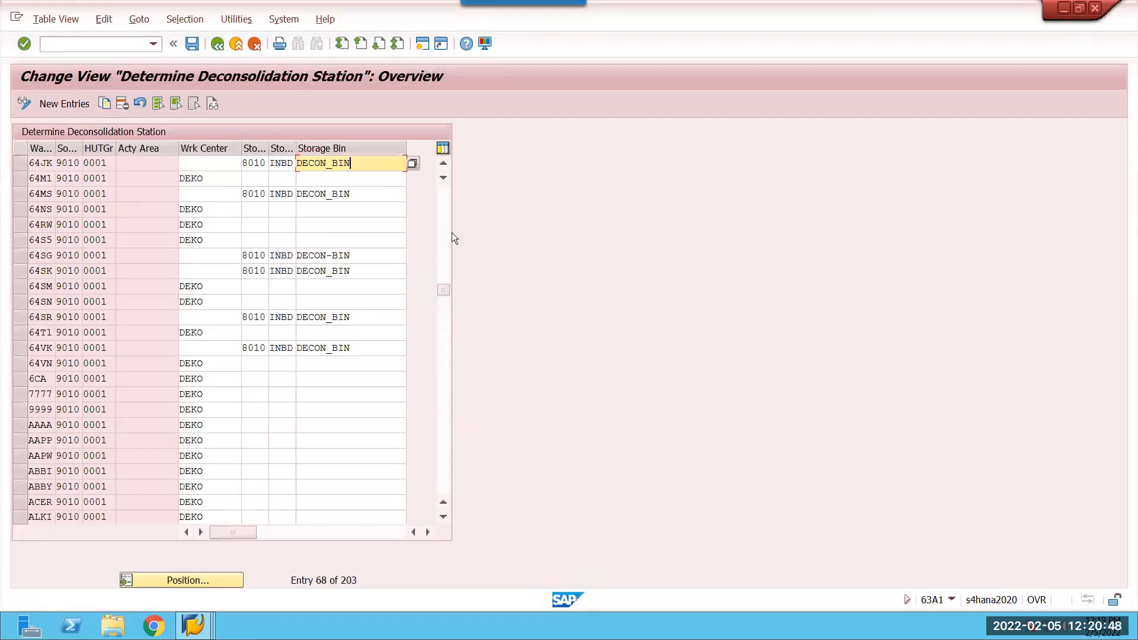
left_click(108, 162)
left_click_drag(108, 162, 78, 163)
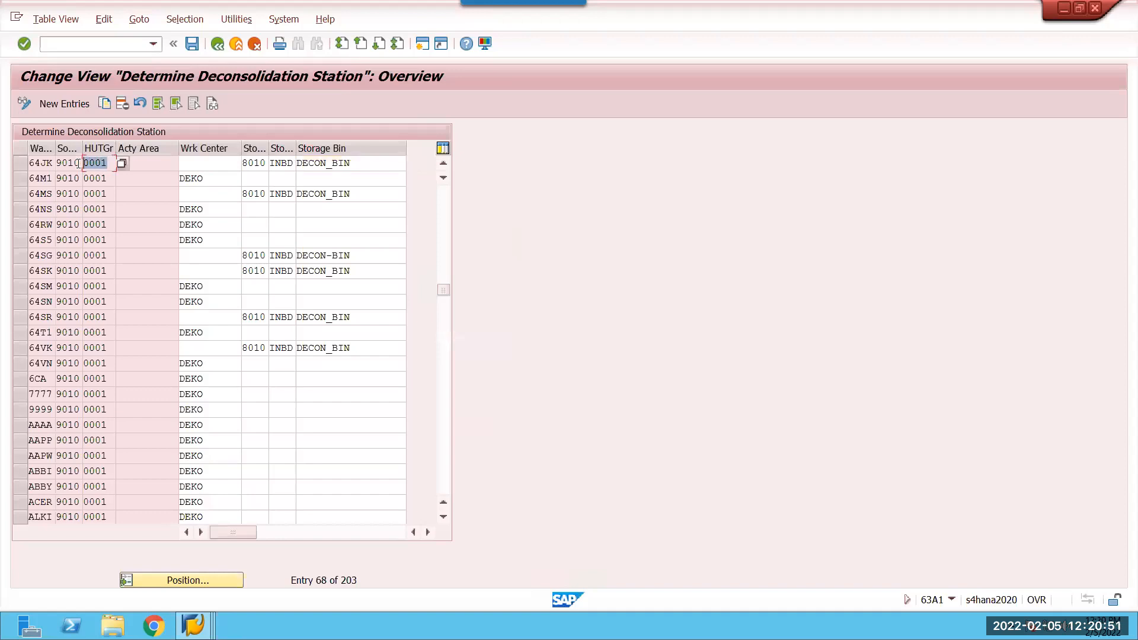
left_click(78, 163)
Leave the remote desktop for the Google Slides presentation and start the slideshow at the Rules Based slide on multiple work centres.
key("alt+Tab")
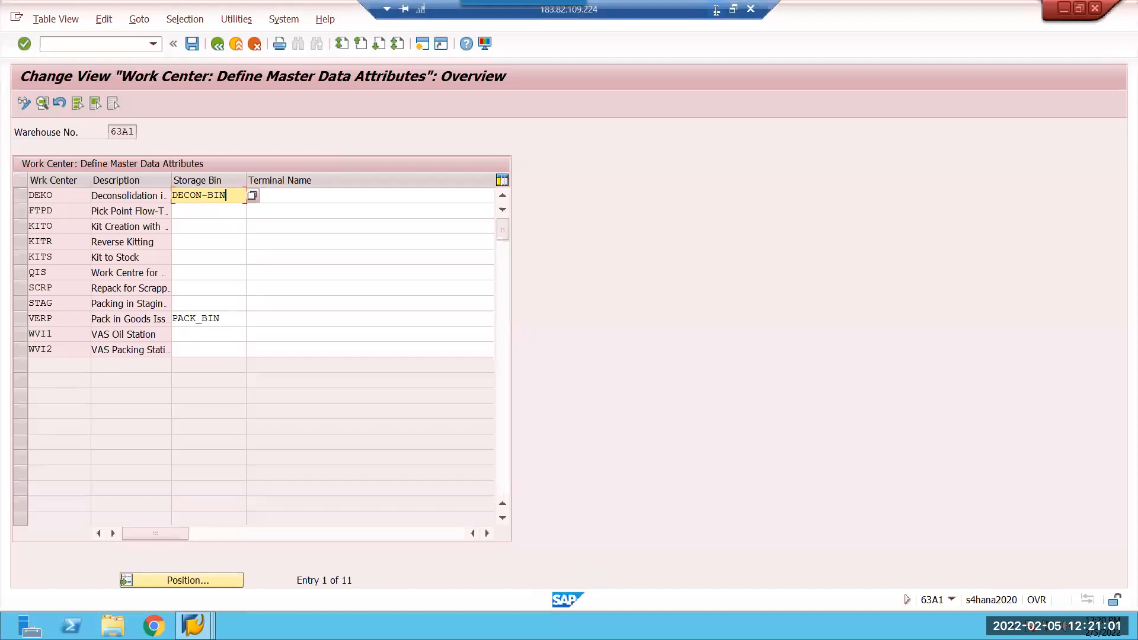
left_click(716, 10)
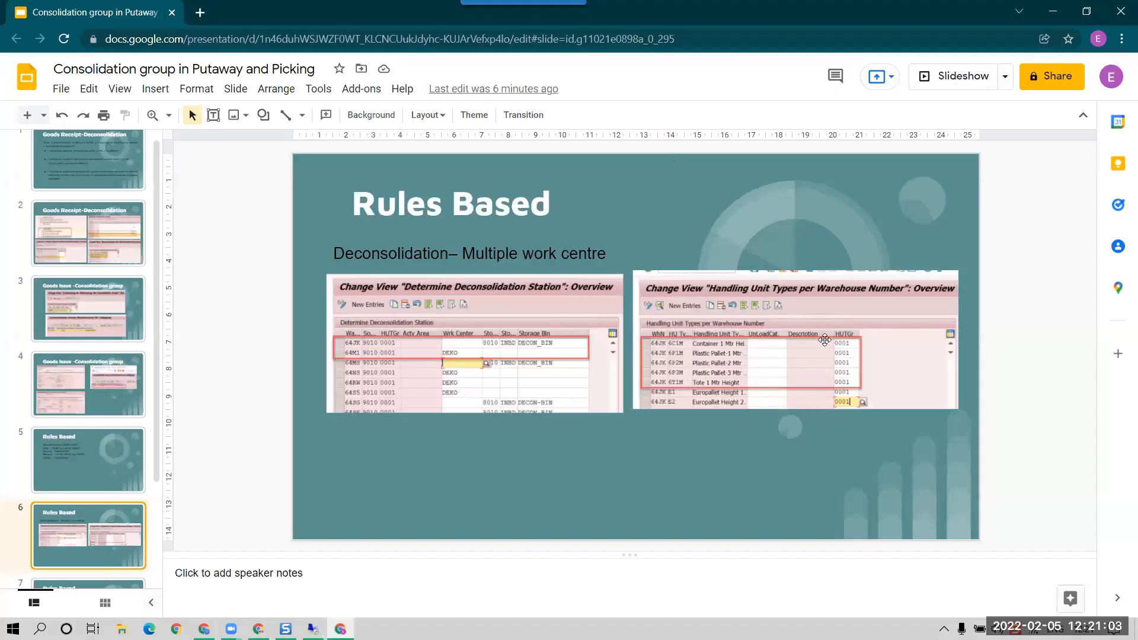
left_click(953, 77)
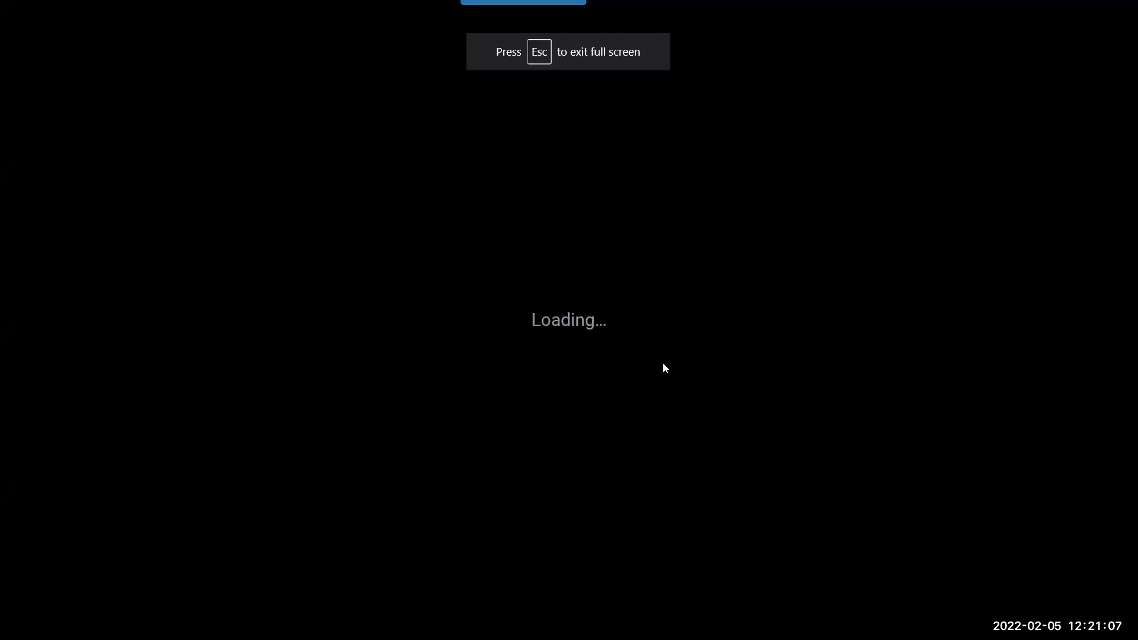
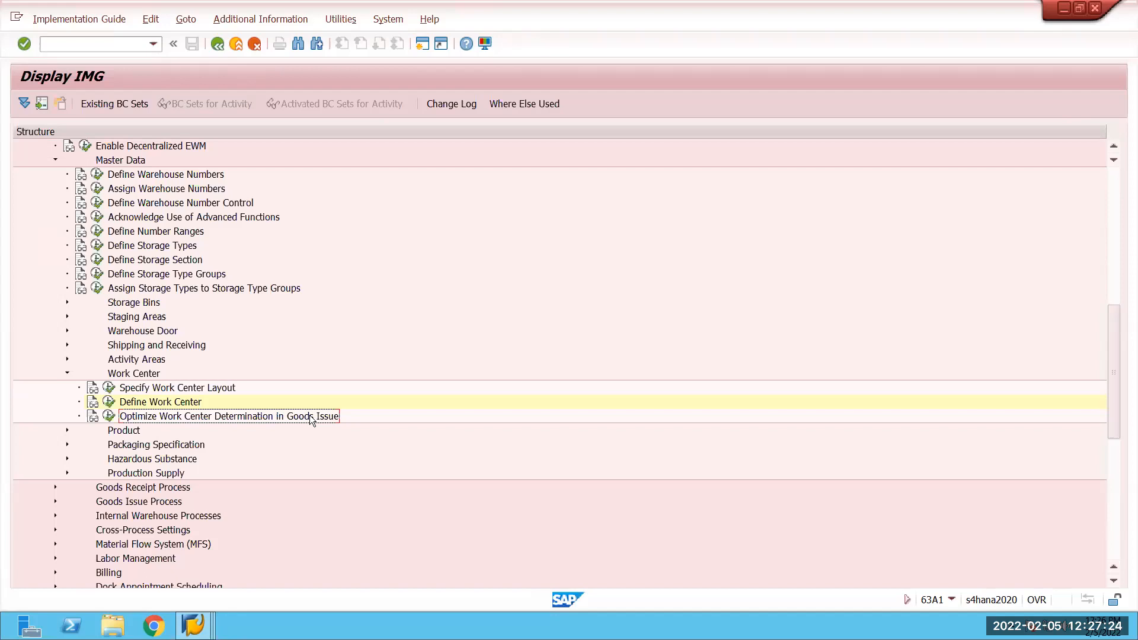
Open Optimize Work Center Determination in Goods Issue, review its route, activity area and consolidation group criteria, and return to the IMG.
left_click(108, 417)
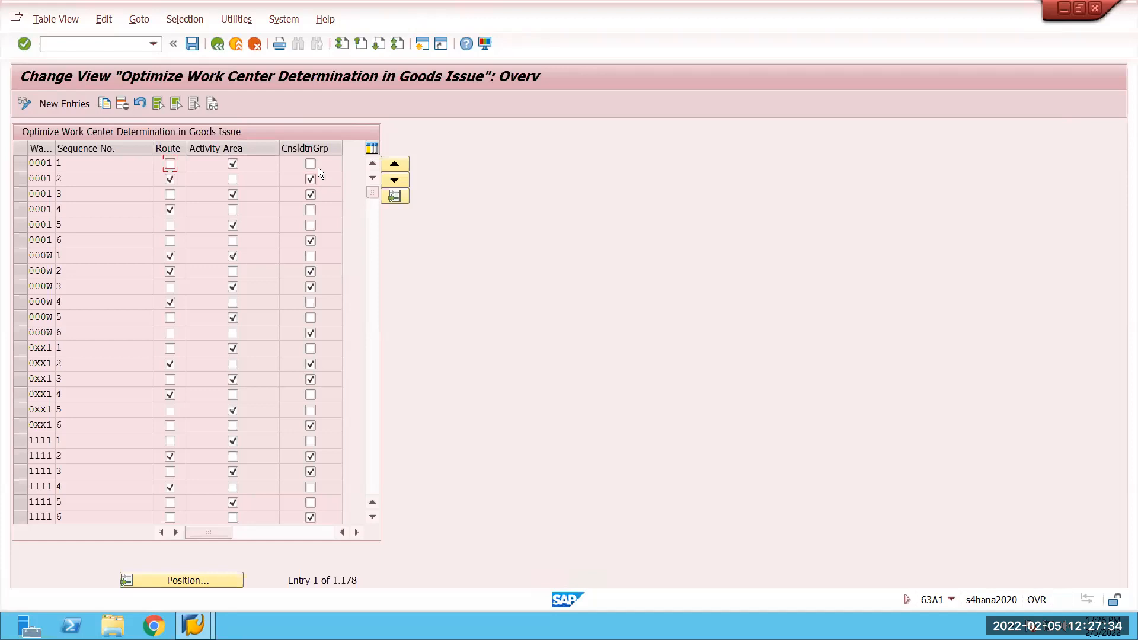
left_click(219, 45)
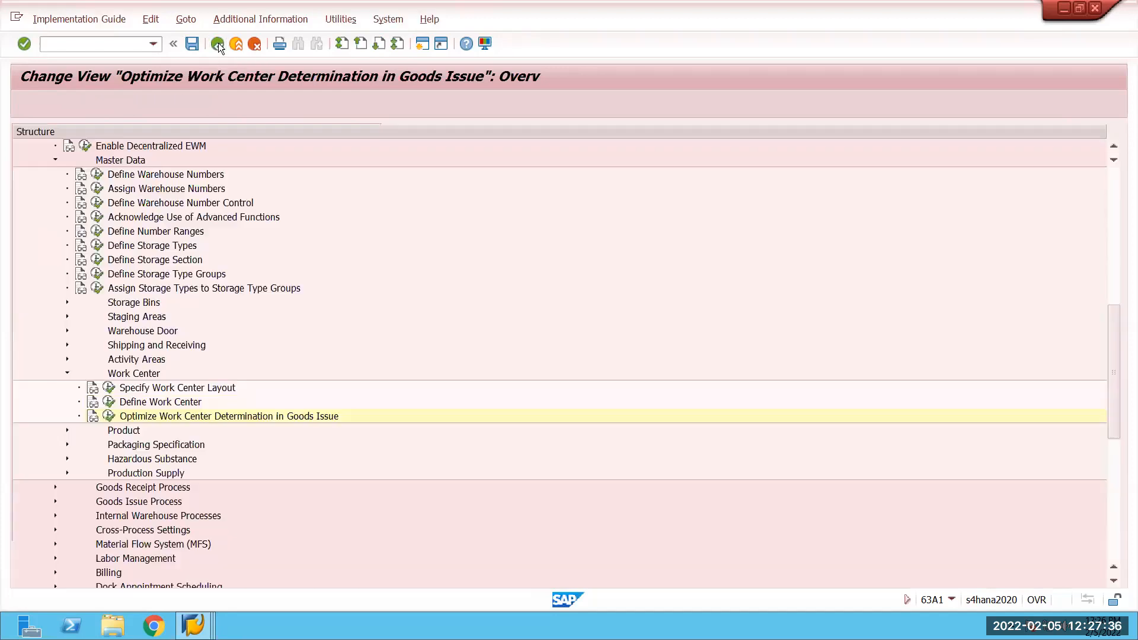
Open a new SAP Easy Access session and expand Logistics and its SCM Extended Warehouse Management folder.
left_click(421, 43)
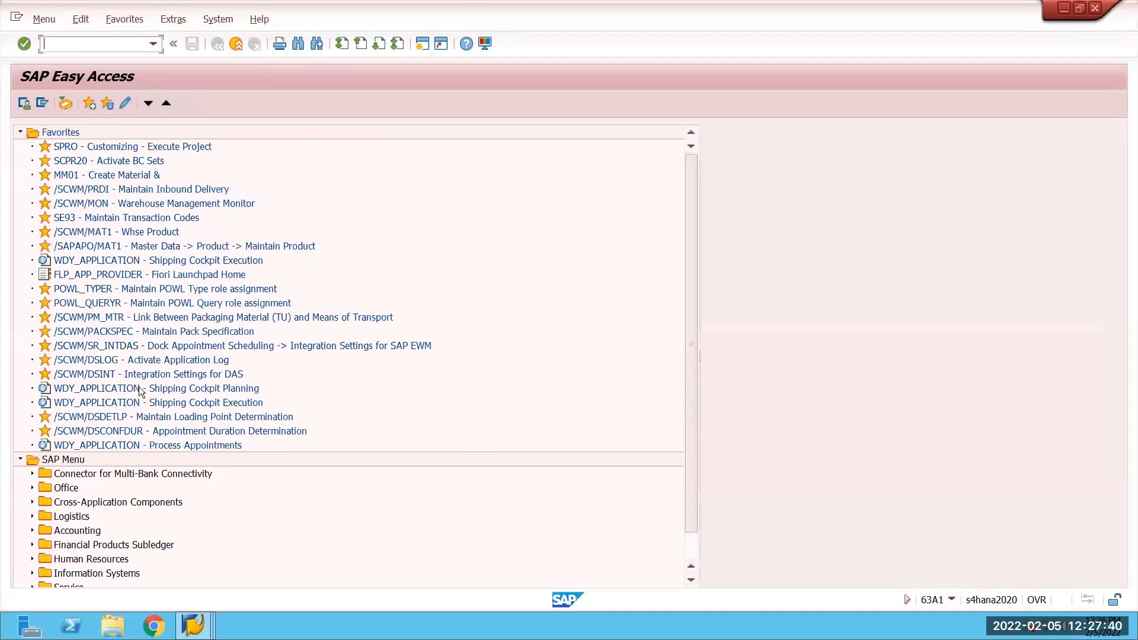
left_click(118, 406)
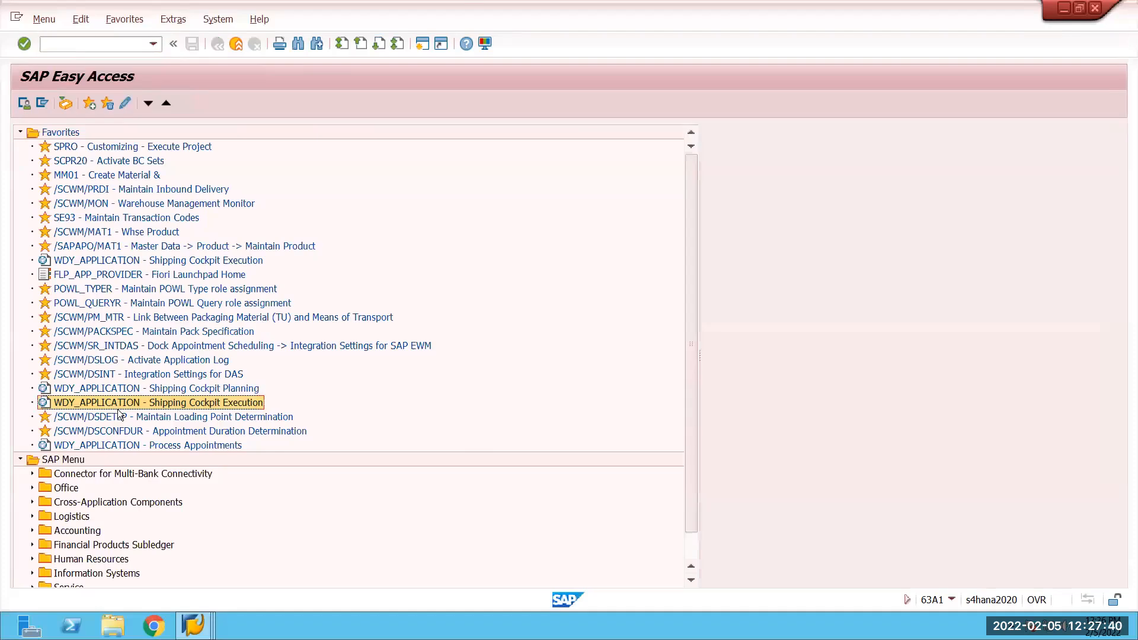
scroll(117, 409, "down", 1)
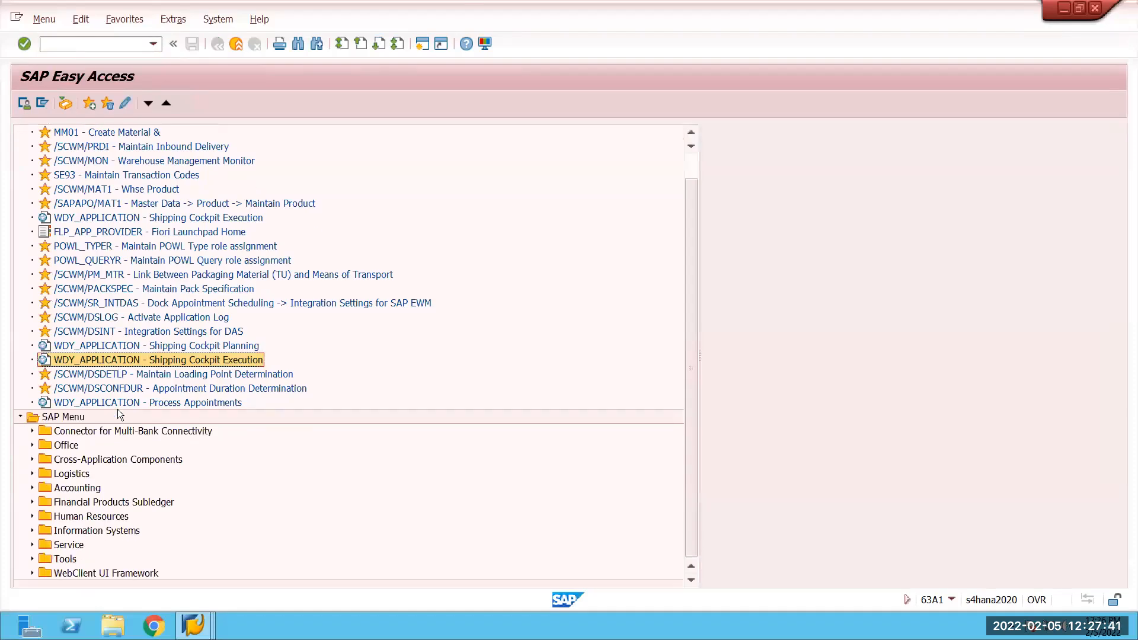
left_click(32, 473)
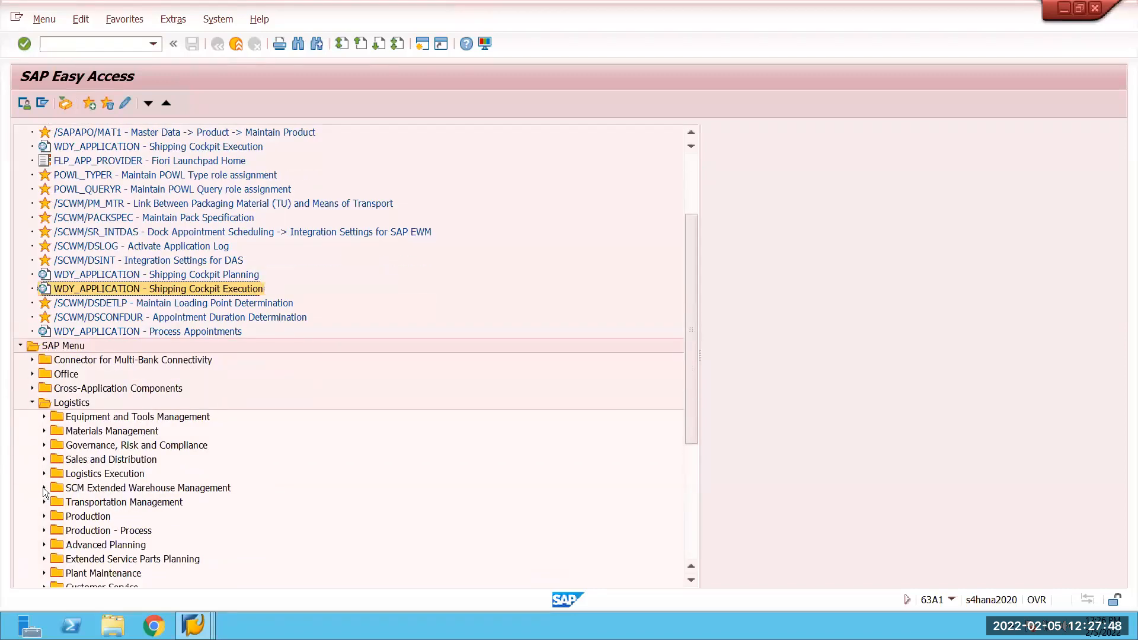
left_click(44, 487)
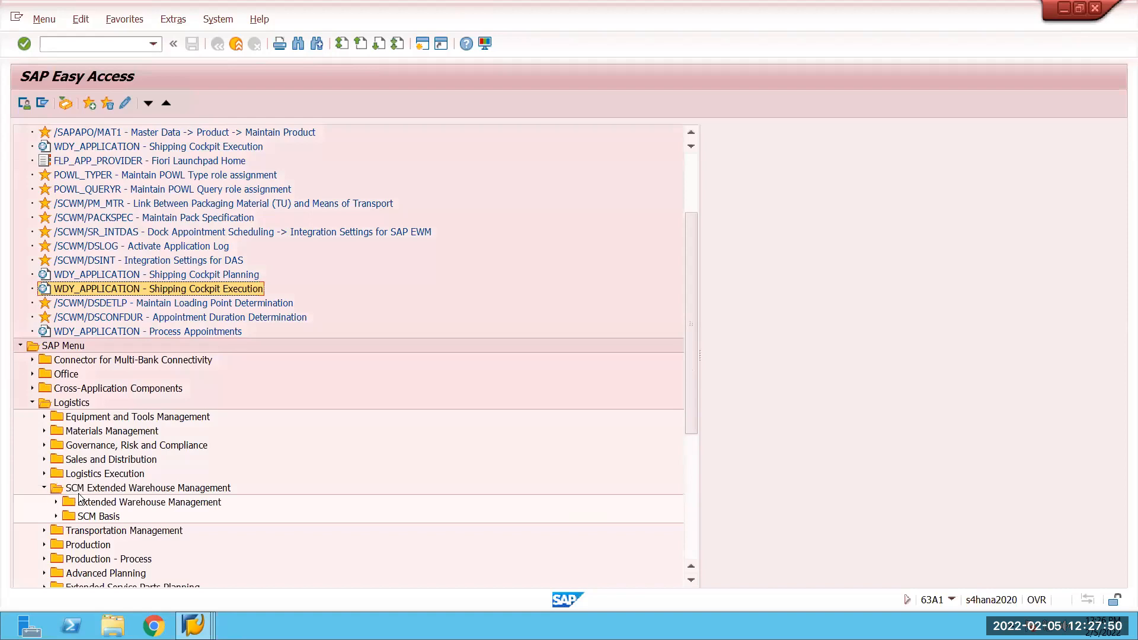
left_click(44, 488)
scroll(58, 486, "down", 1)
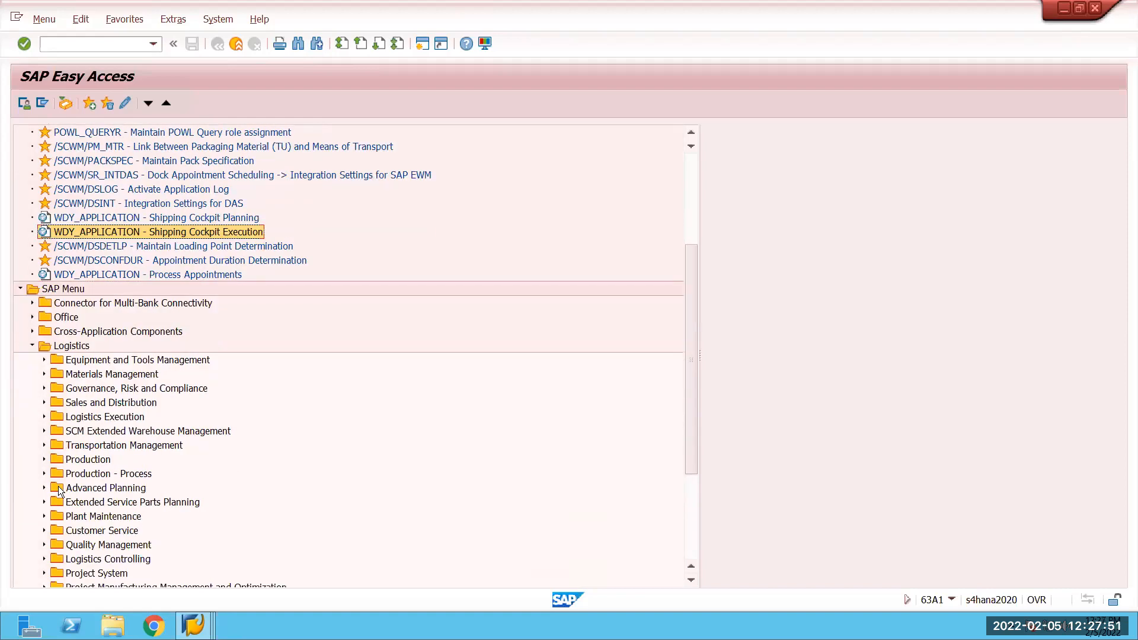
left_click(44, 431)
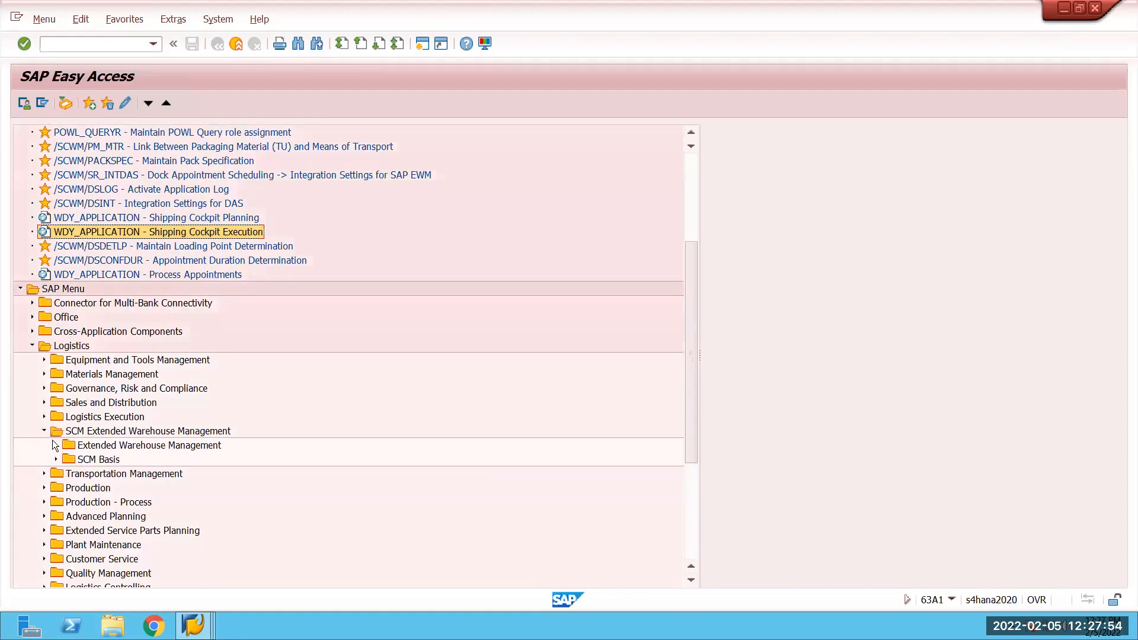
Expand the Extended Warehouse Management folder and its Master Data folder to show the master data transactions.
left_click(55, 445)
scroll(55, 445, "down", 3)
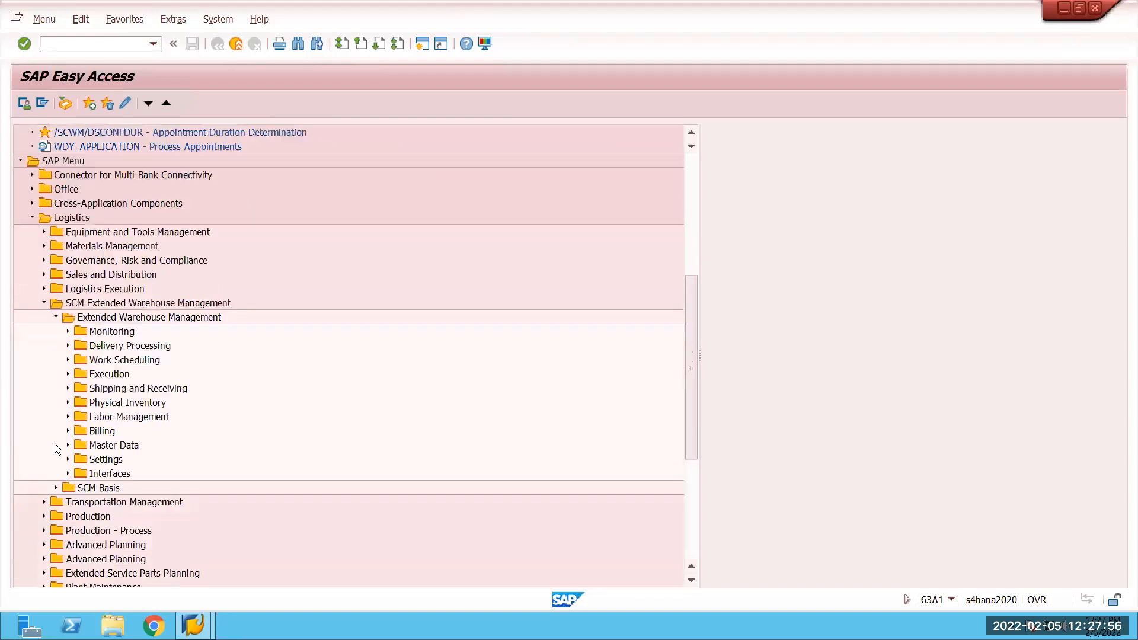
scroll(54, 443, "down", 1)
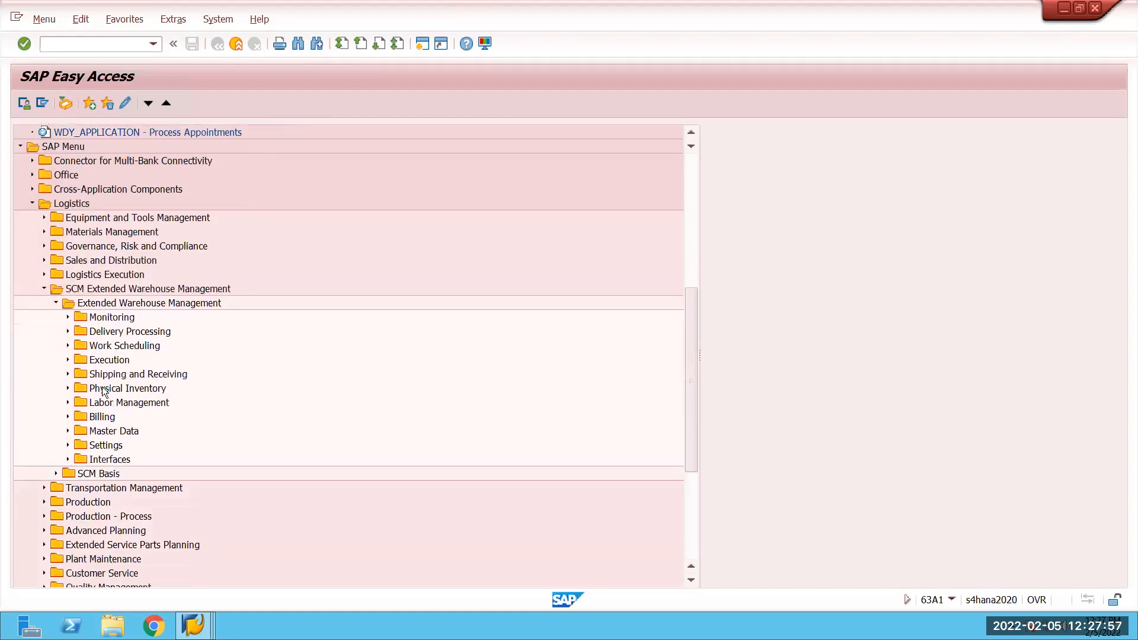
left_click(67, 430)
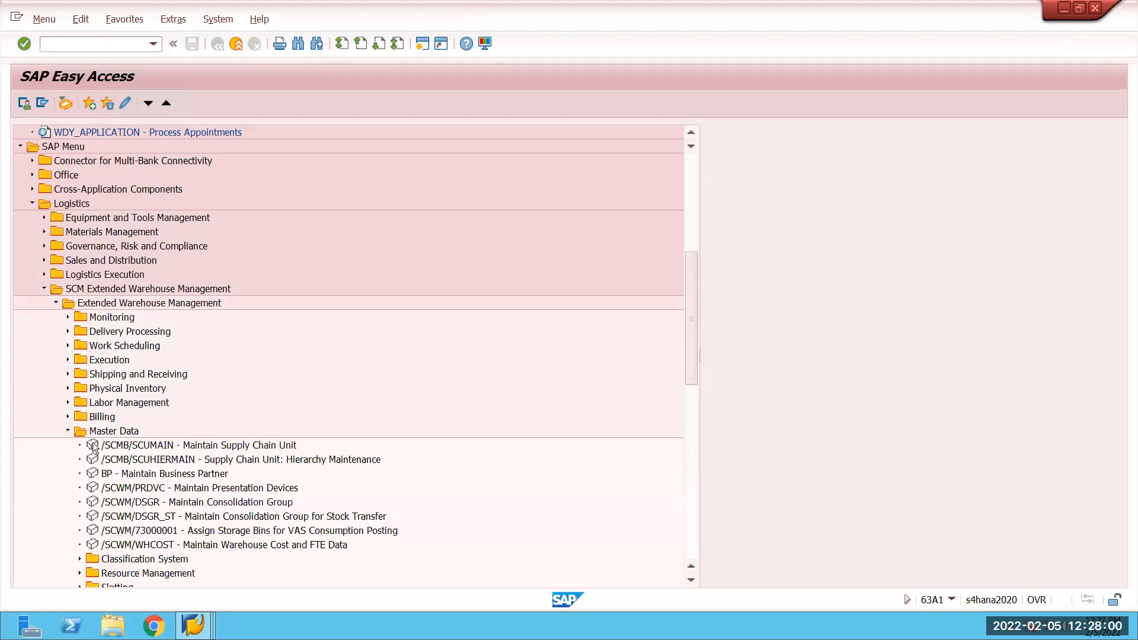
scroll(184, 498, "down", 2)
scroll(214, 460, "down", 2)
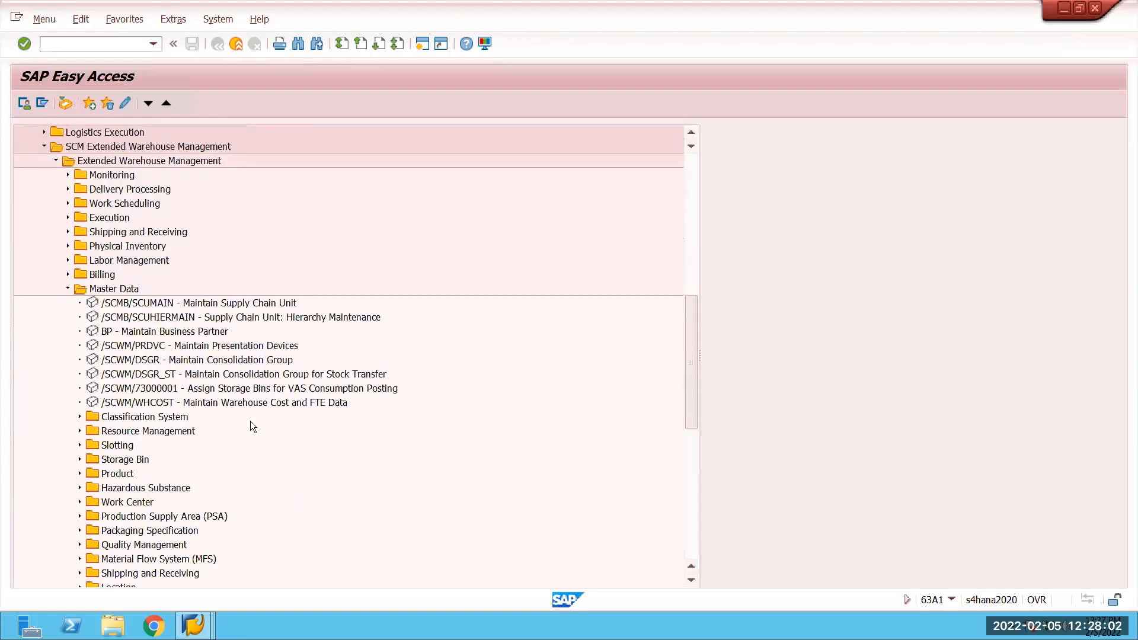
Open /SCWM/DSGR - Maintain Consolidation Group, examine the entry for warehouse 63A1, and return to SAP Easy Access.
left_click(268, 390)
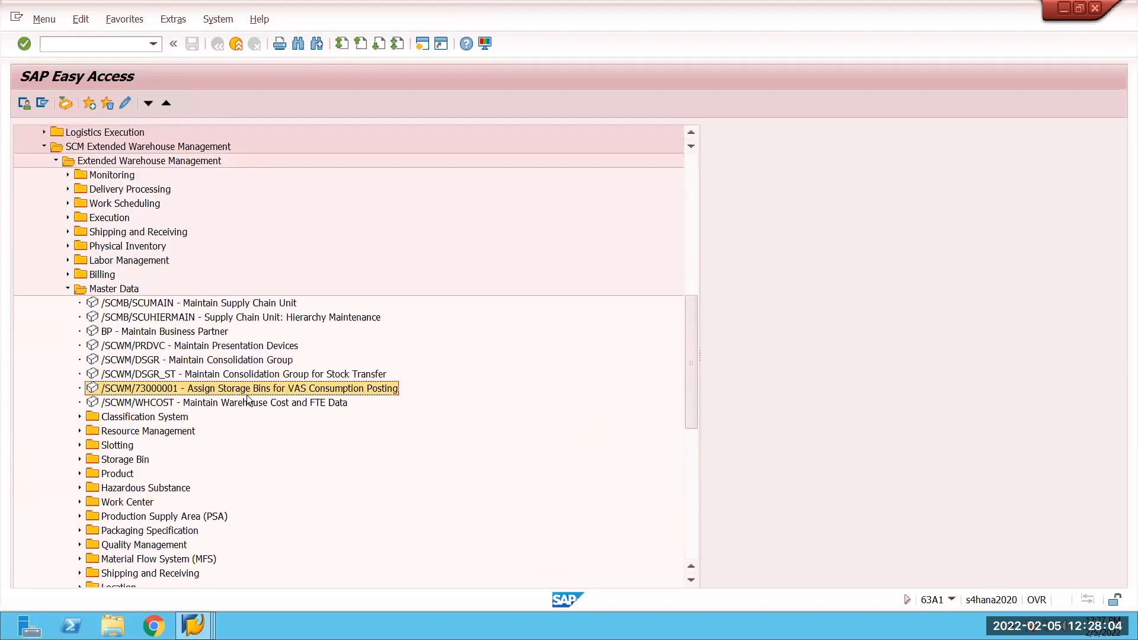
double_click(204, 359)
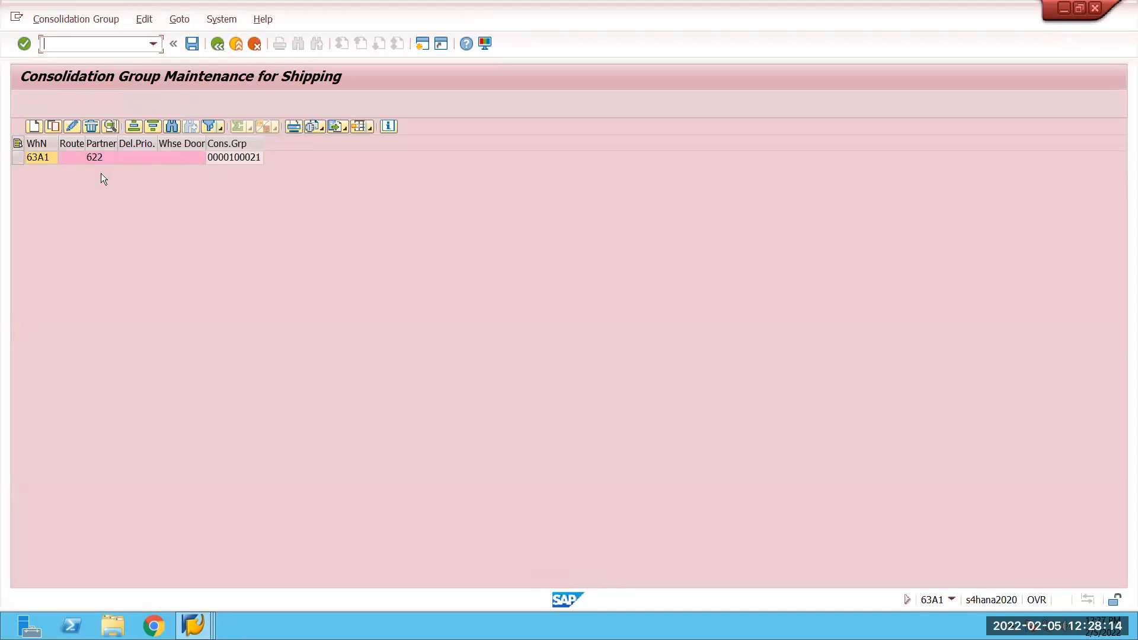
left_click(18, 158)
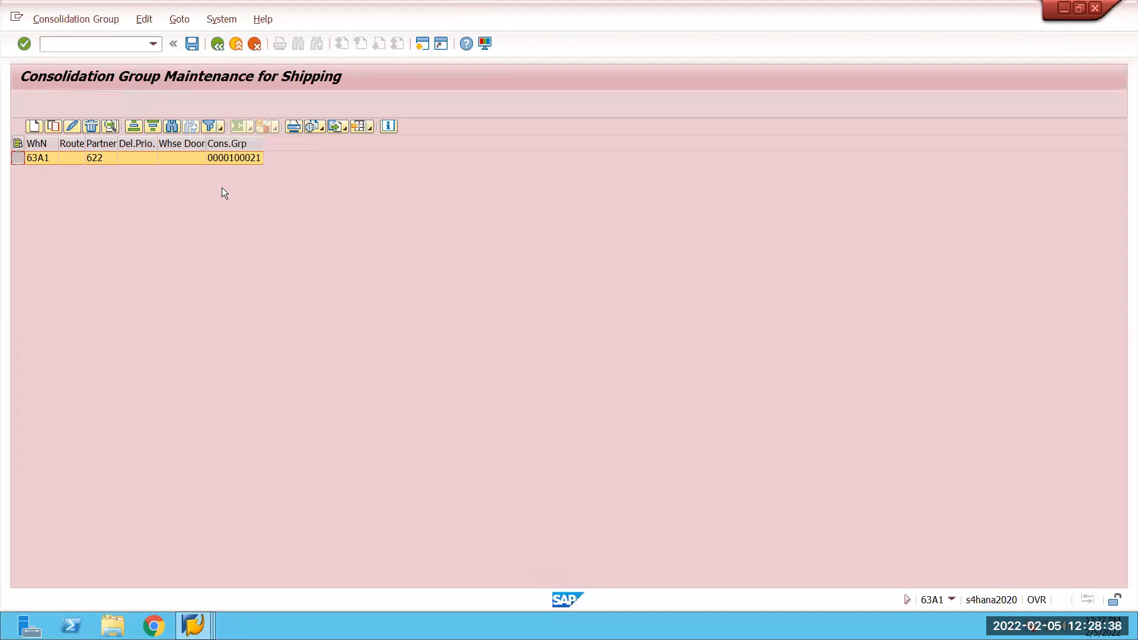
left_click(217, 44)
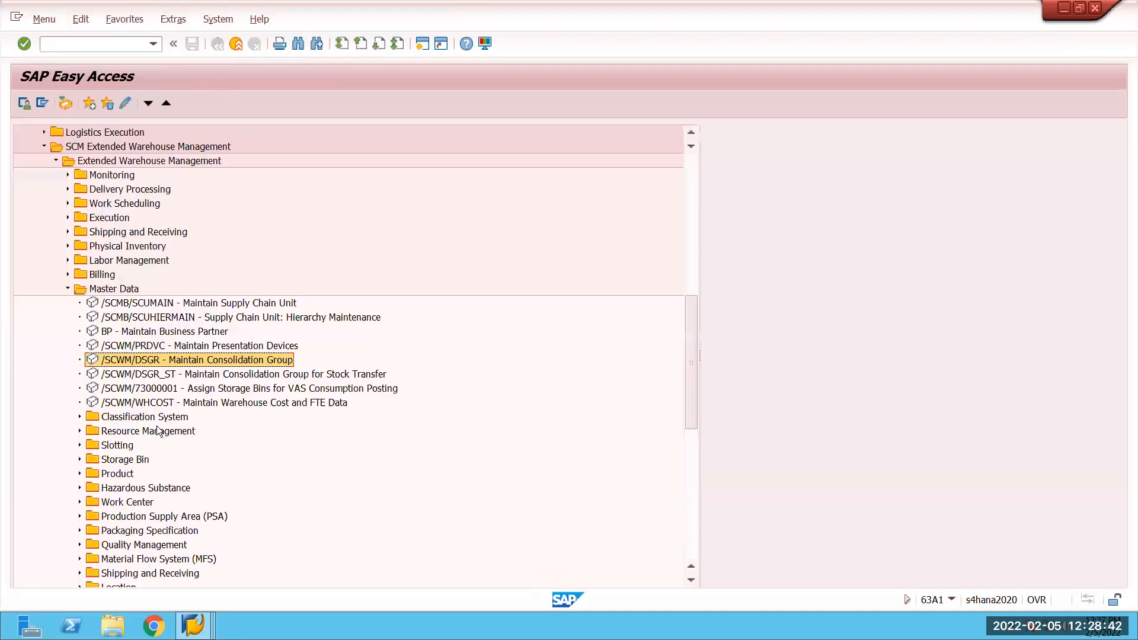
Expand the Work Center folder under Master Data and open /SCWM/PACKSTDT - Determine Work Center in Goods Issue.
scroll(128, 416, "down", 4)
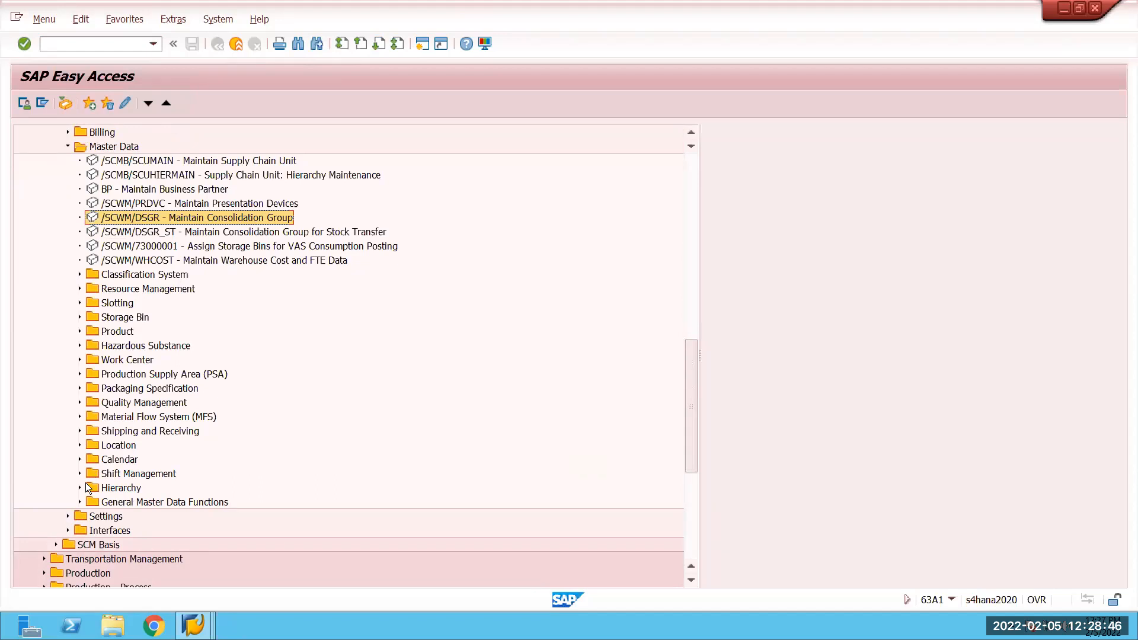
left_click(77, 361)
left_click(250, 388)
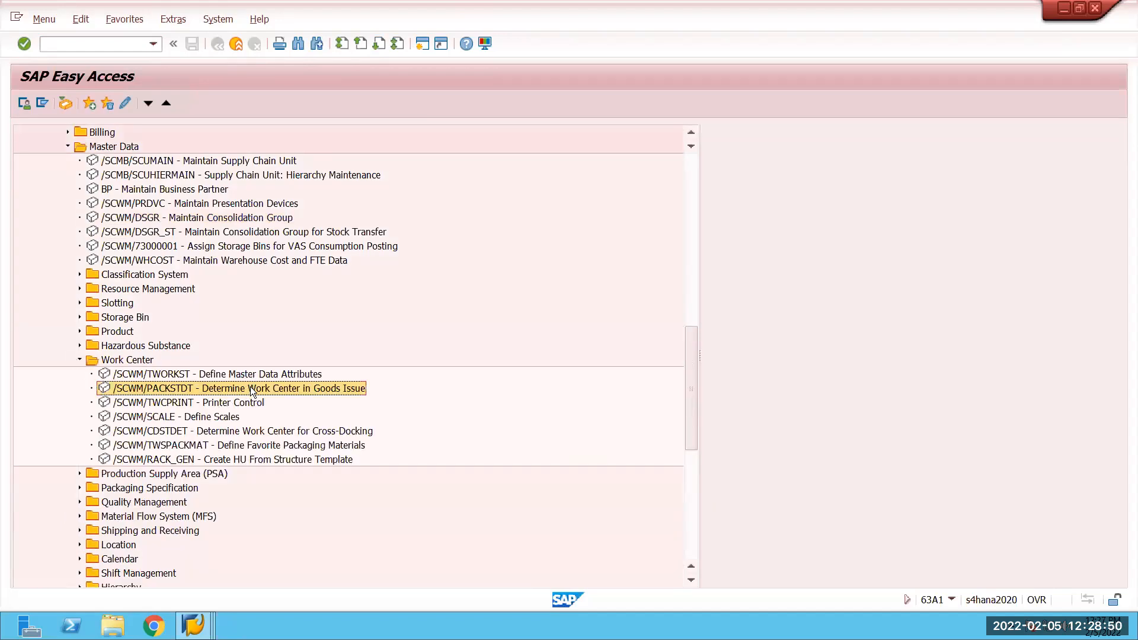
double_click(251, 386)
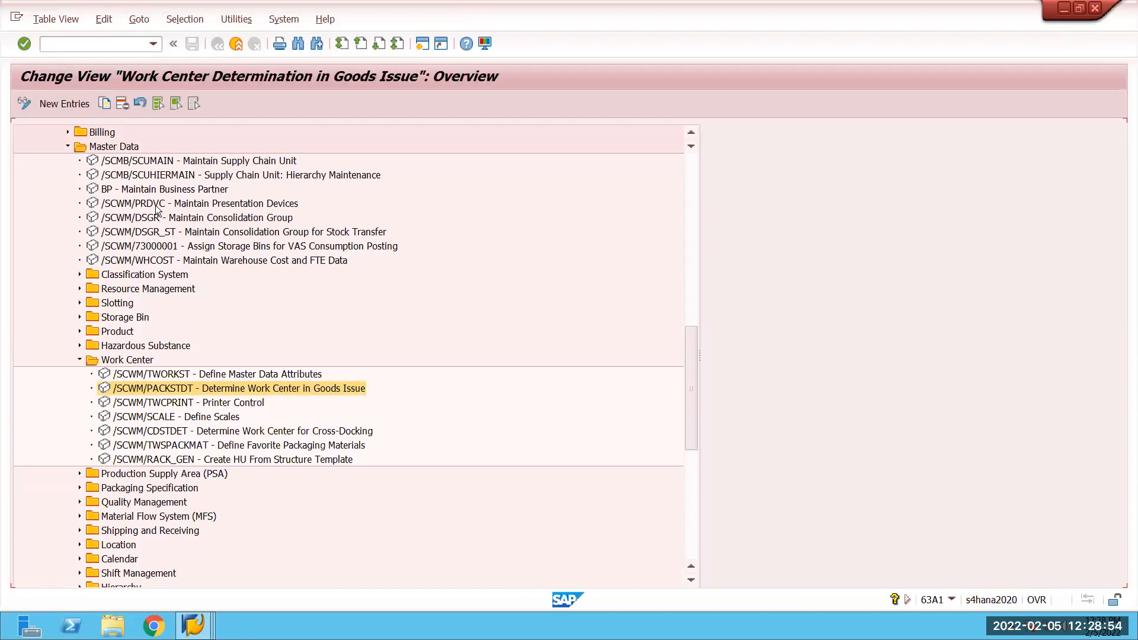
Examine the route, activity area, consolidation group and storage bin of the 63MN entry, and return to SAP Easy Access.
left_click(59, 194)
left_click(126, 194)
left_click(186, 197)
left_click(323, 195)
left_click_drag(303, 195, 262, 198)
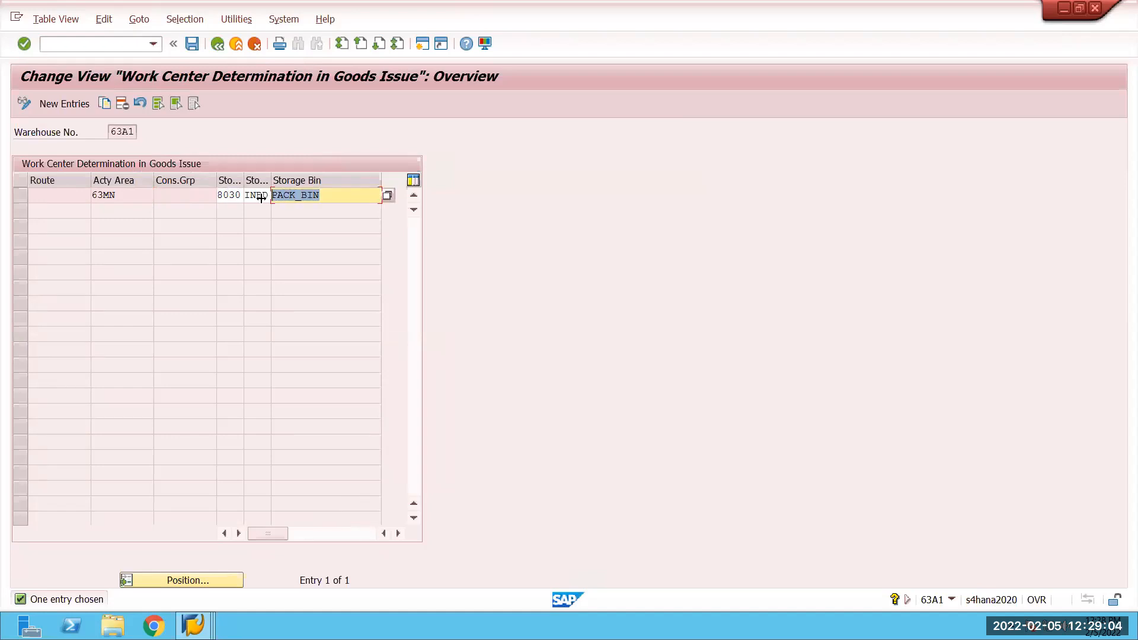
left_click(217, 45)
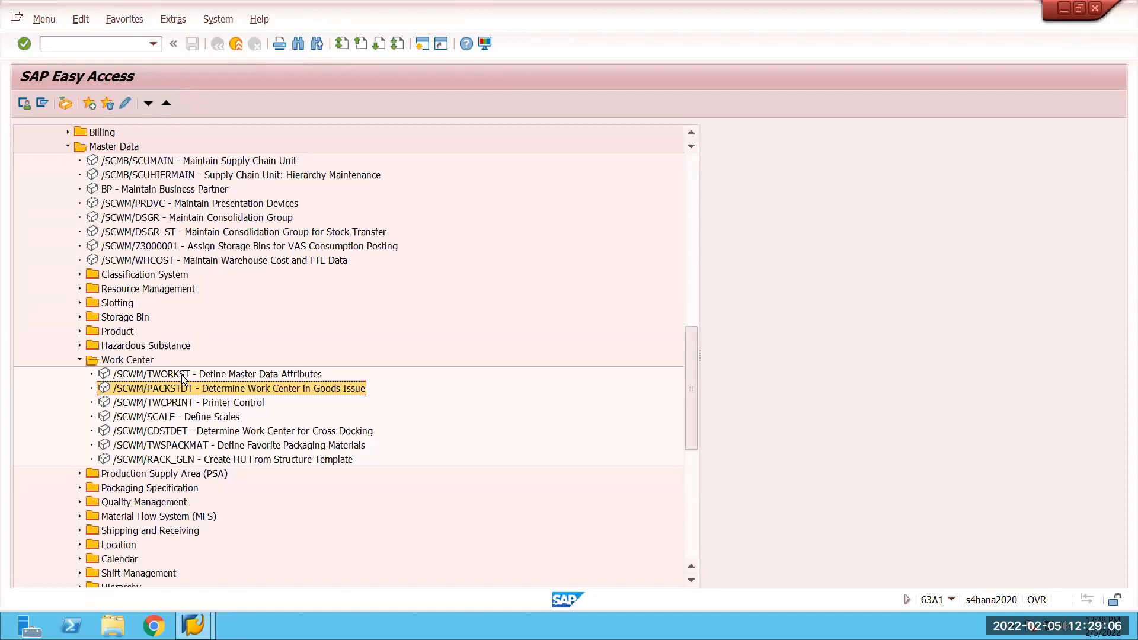
Open /SCWM/TWORKST - Define Master Data Attributes in display mode, examine work center VERP's storage bin, and return to SAP Easy Access.
double_click(179, 376)
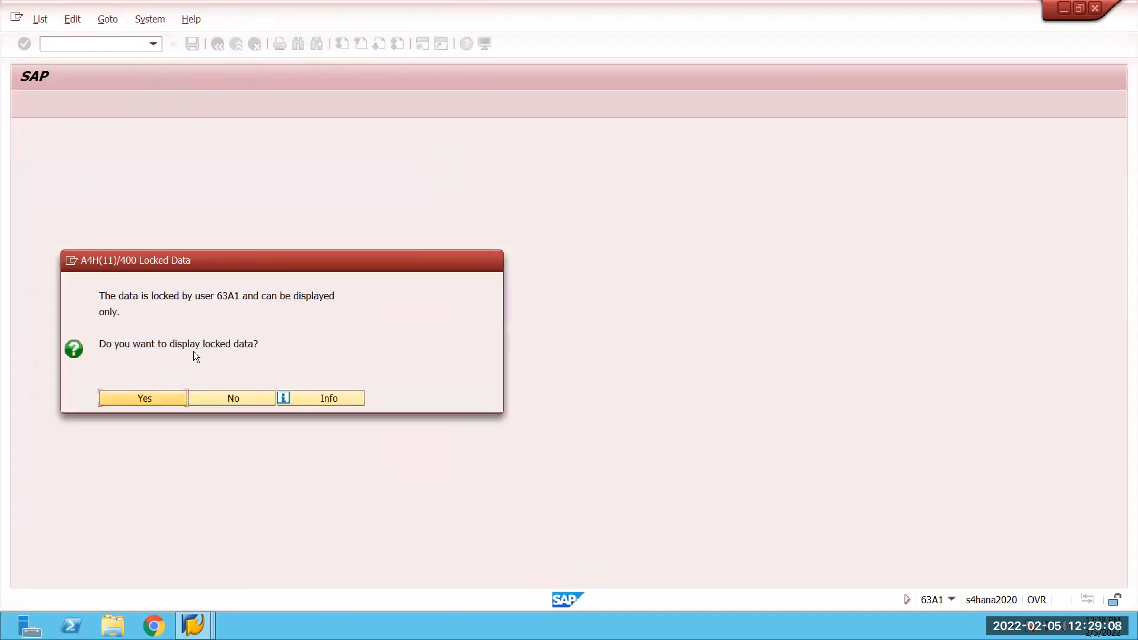
left_click(151, 398)
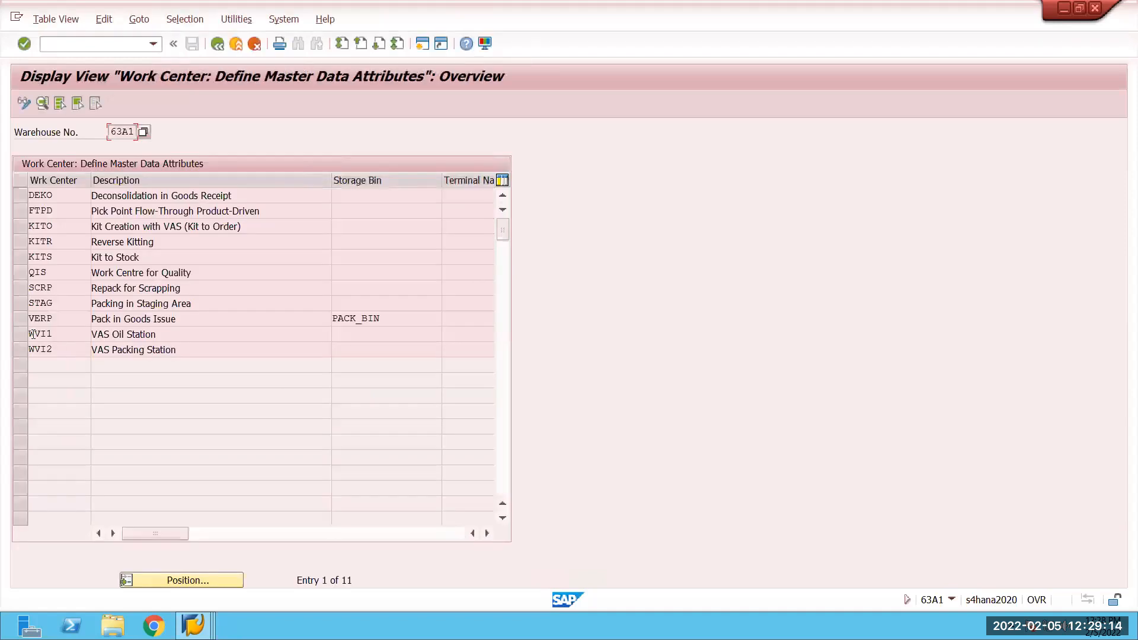
left_click(21, 320)
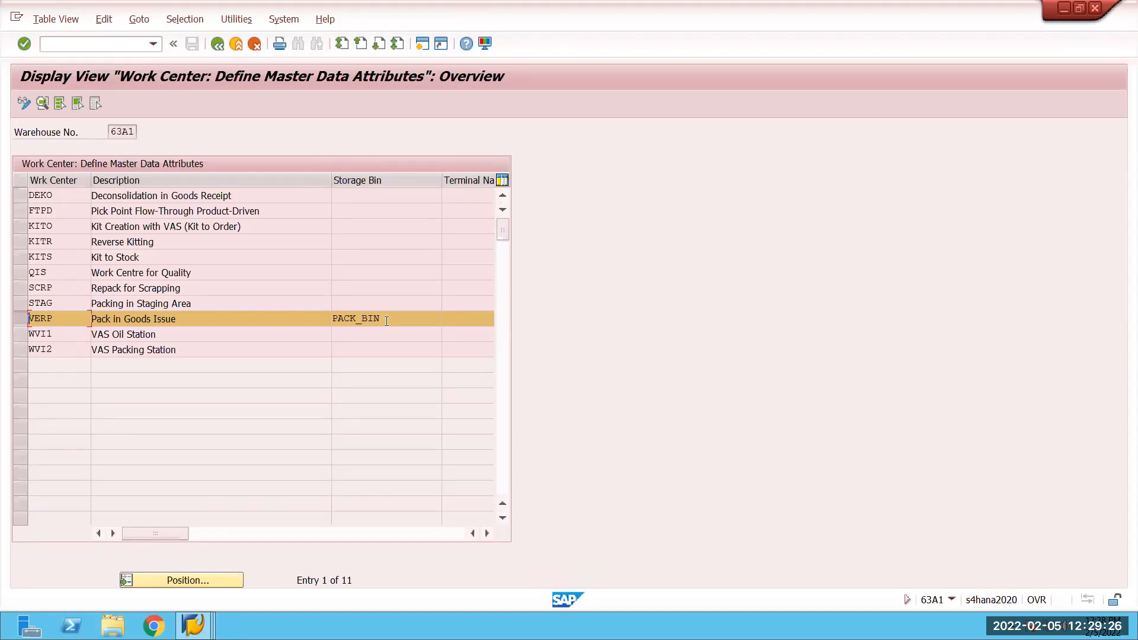
left_click(218, 46)
Reopen /SCWM/PACKSTDT, check the entry's storage bin against its activity area, route and consolidation group, and return to SAP Easy Access.
double_click(183, 389)
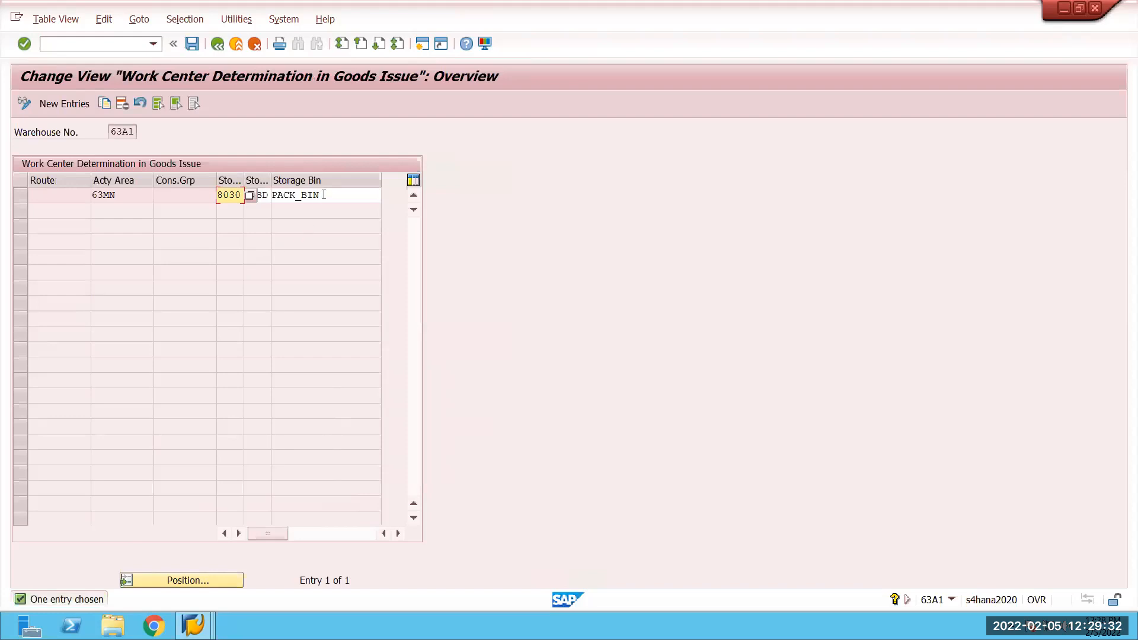
left_click(323, 195)
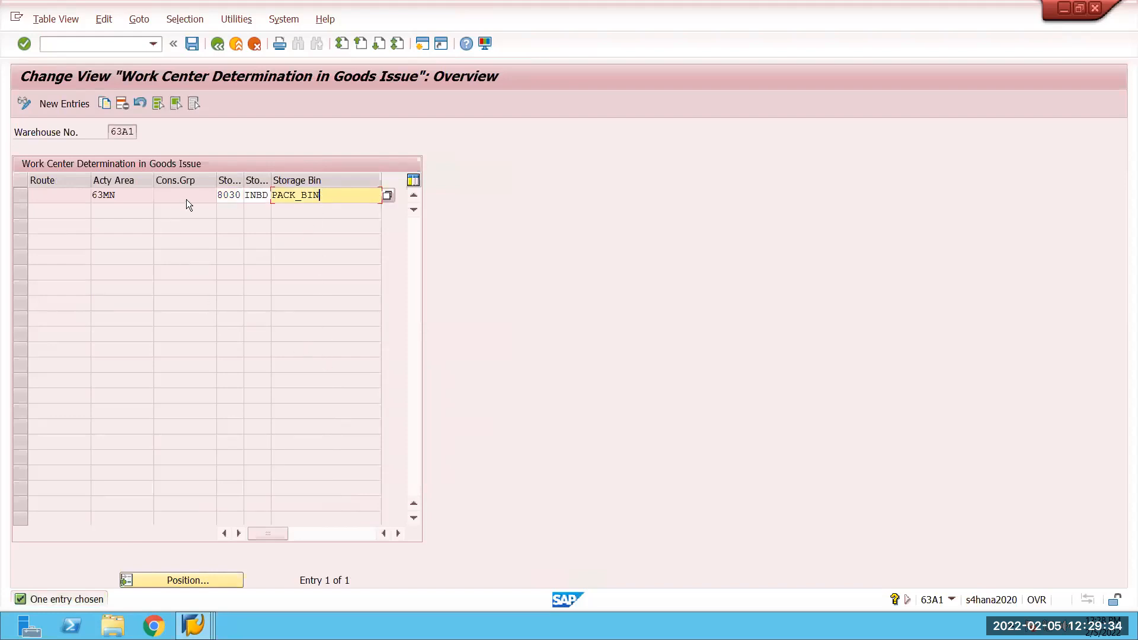
left_click(128, 195)
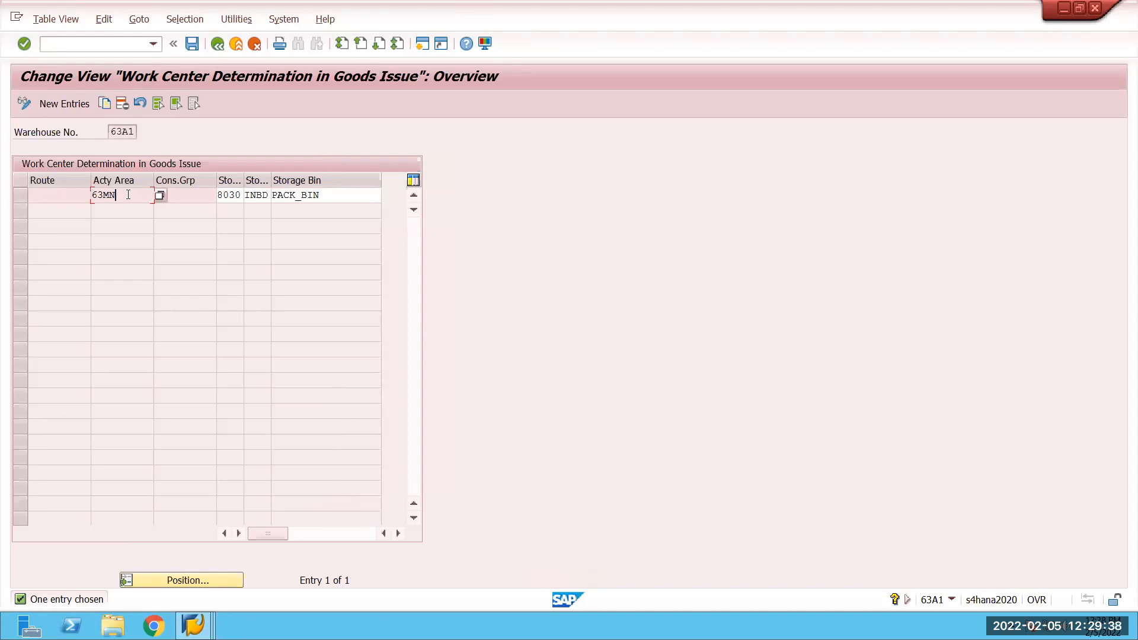
left_click(65, 196)
left_click(351, 195)
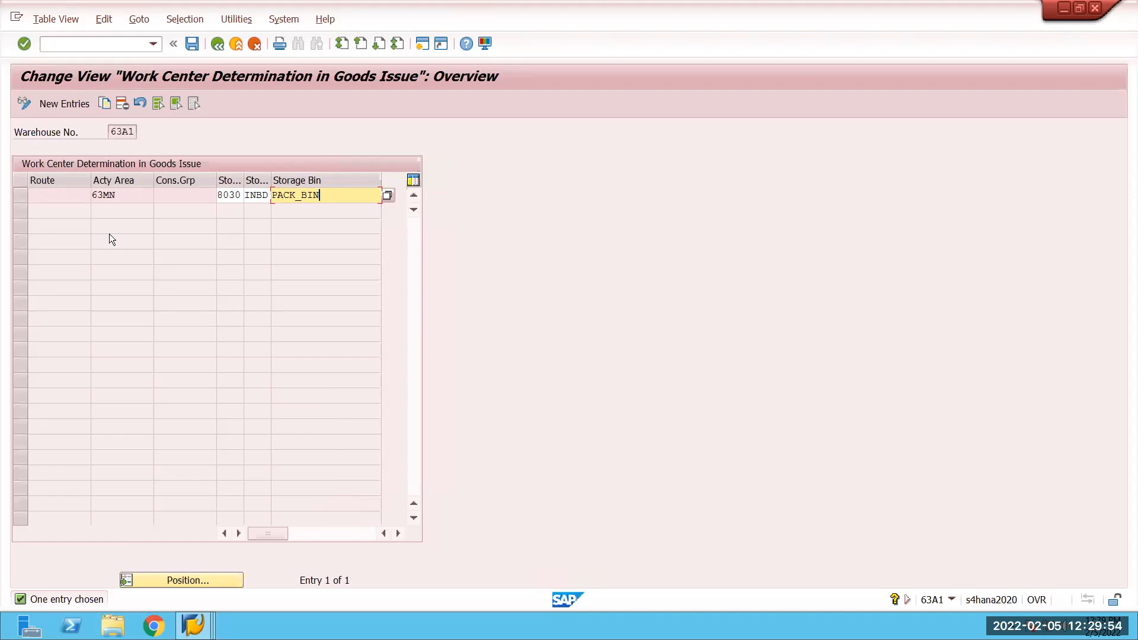
left_click(180, 196)
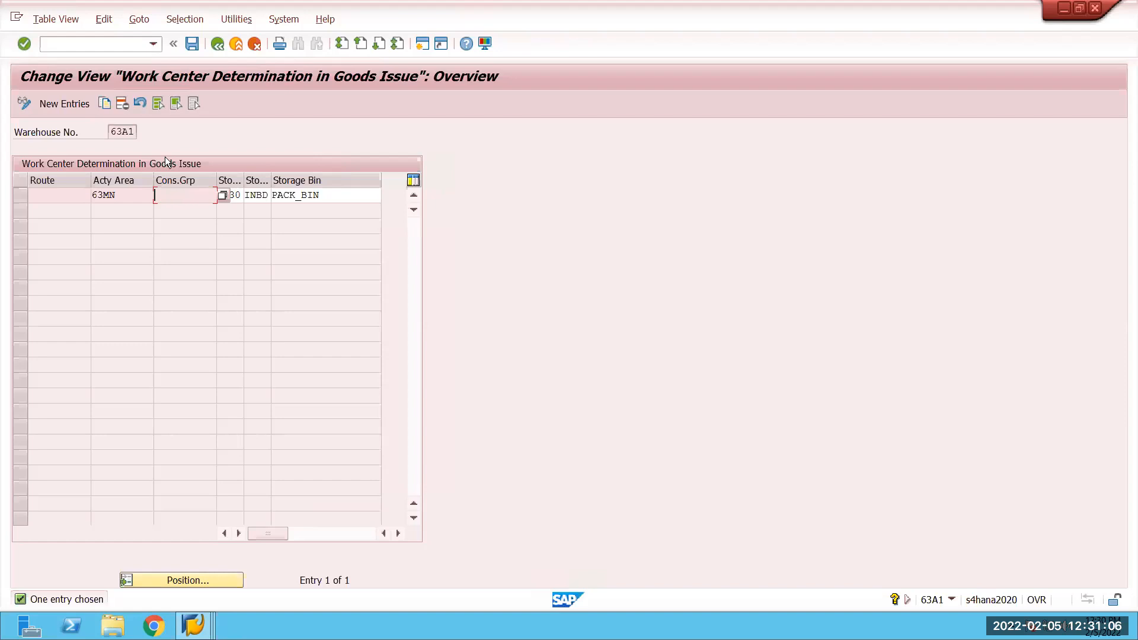
left_click(218, 45)
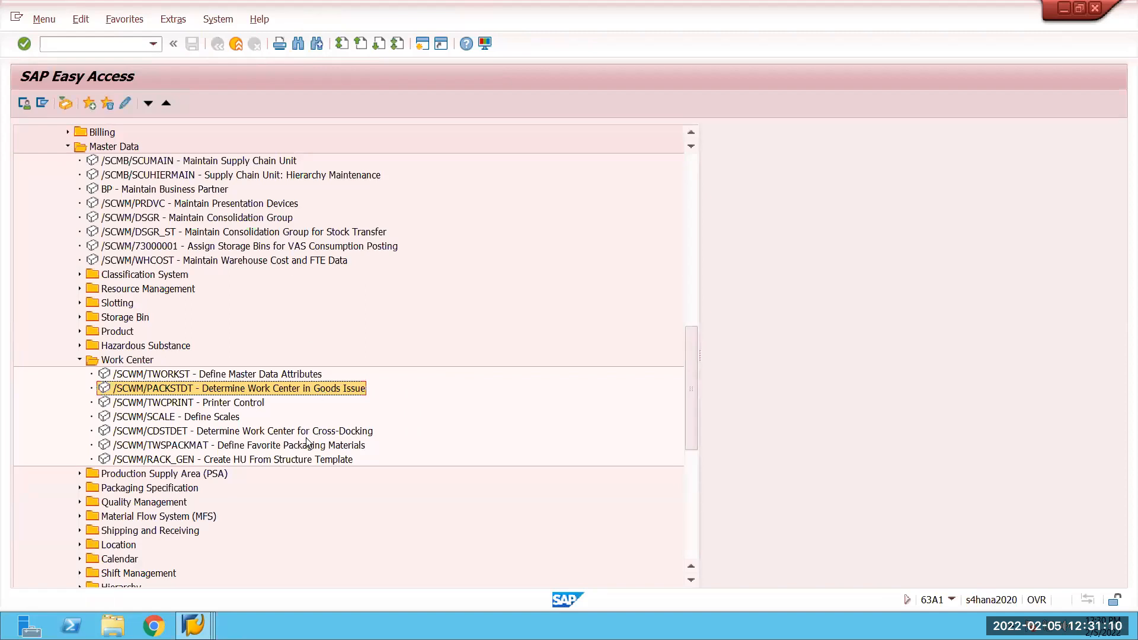
Switch to the Google Slides presentation, review the Staging line on the Rules Based slide, and return to the SAP IMG session.
key("alt+Tab")
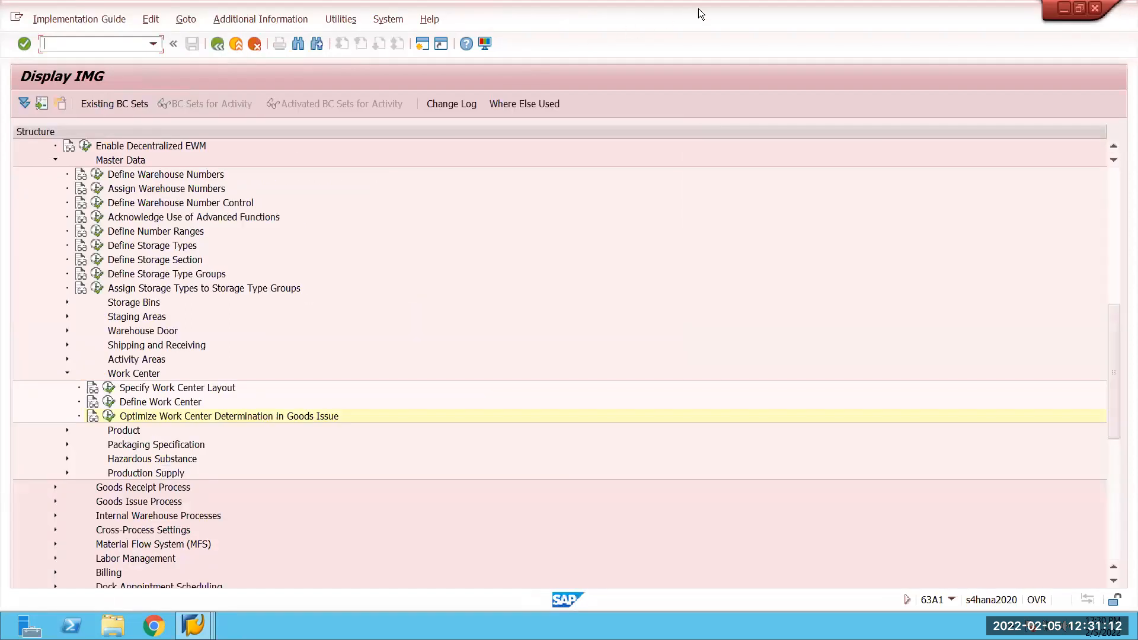
left_click(716, 11)
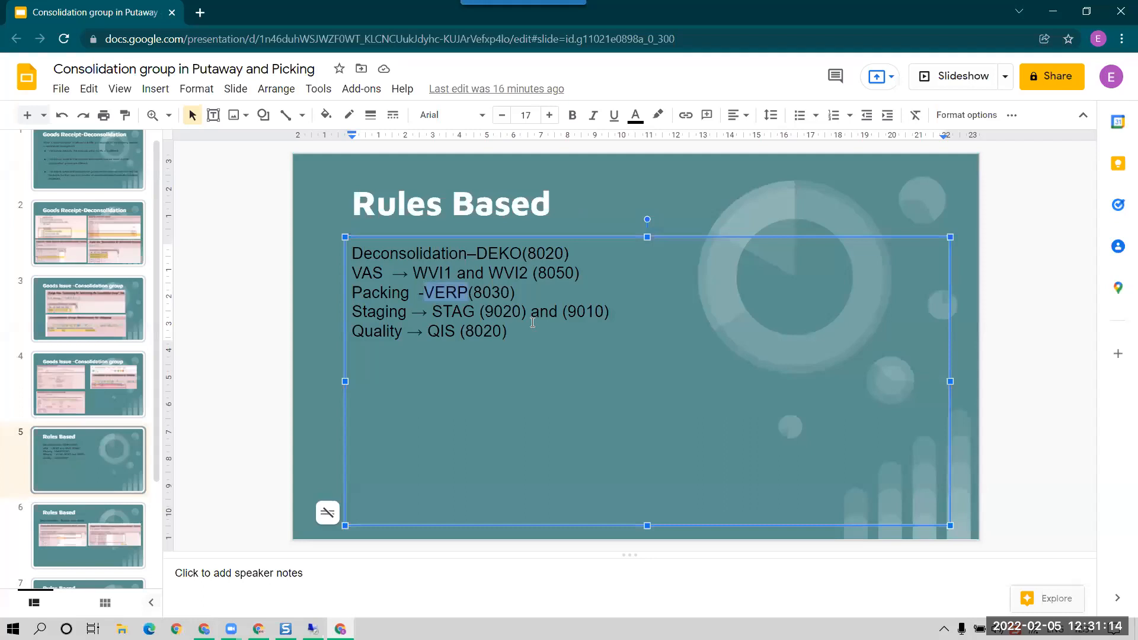
left_click(468, 313)
left_click(522, 311)
key("alt+Tab")
left_click(532, 240)
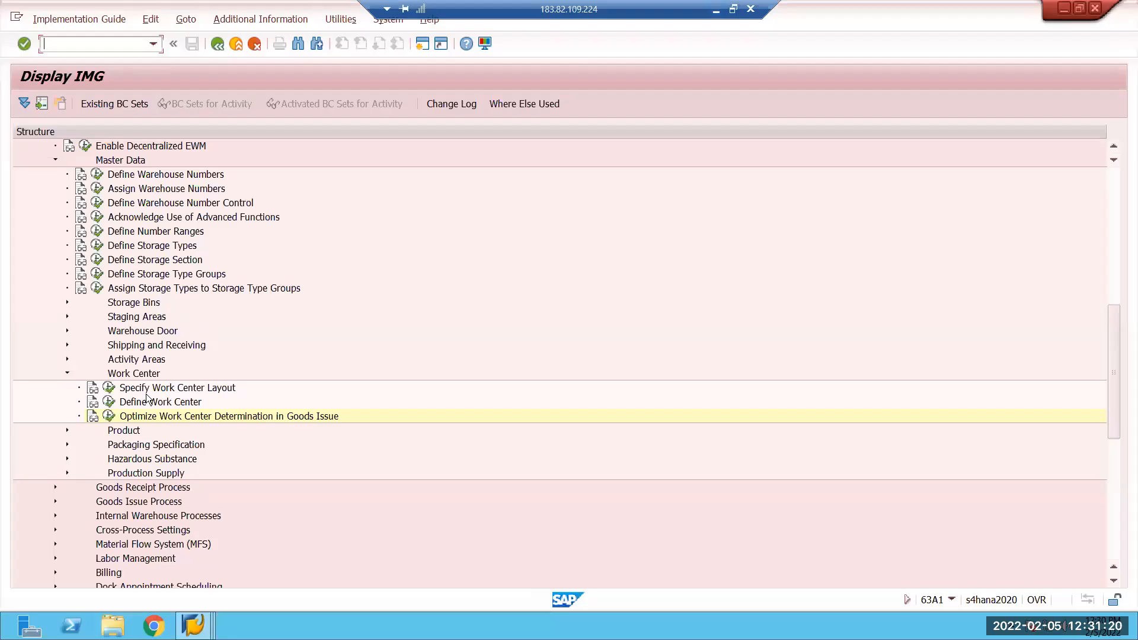
Switch through the open SAP sessions, passing Determine Deconsolidation Station, back to the SAP Easy Access session.
key("alt+Tab")
key("alt+Tab")
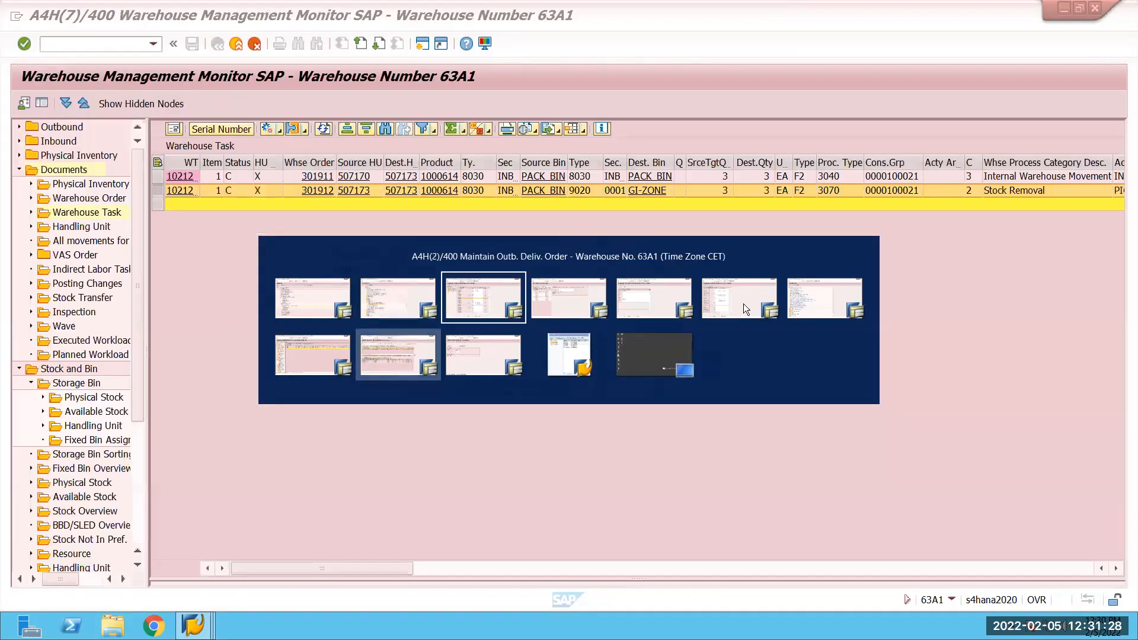
left_click(743, 303)
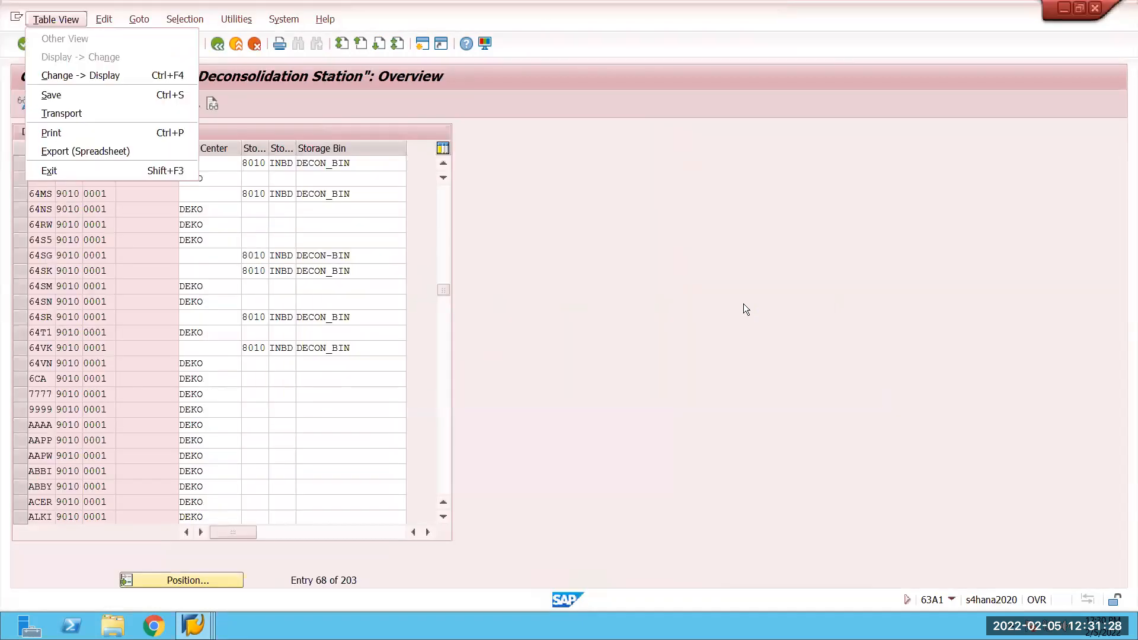
key("alt+Tab")
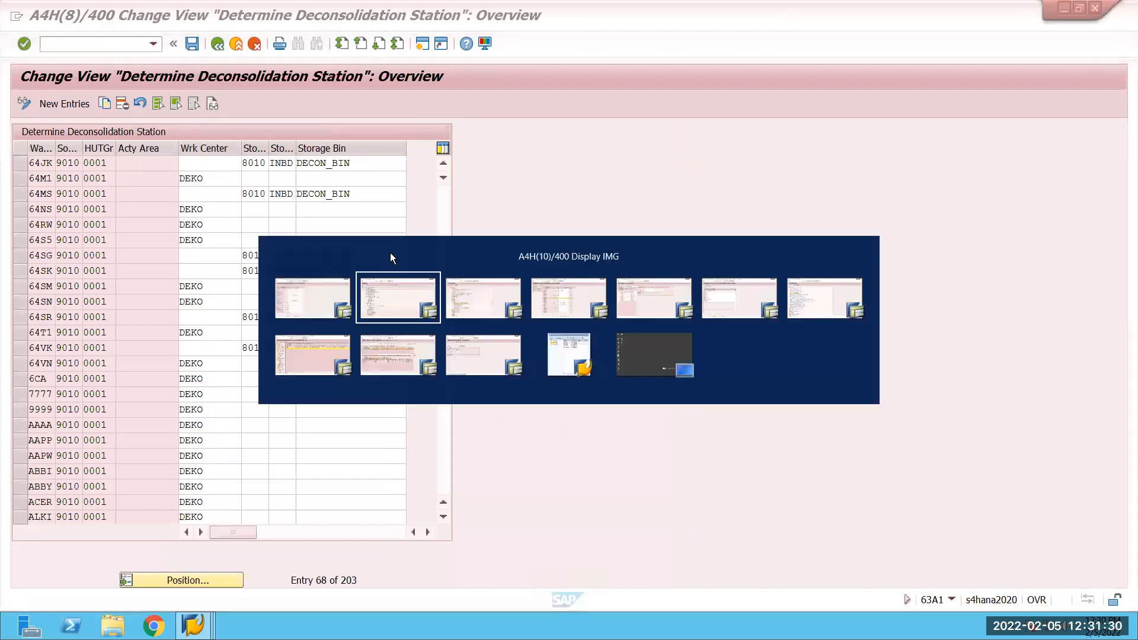
key("alt+Tab")
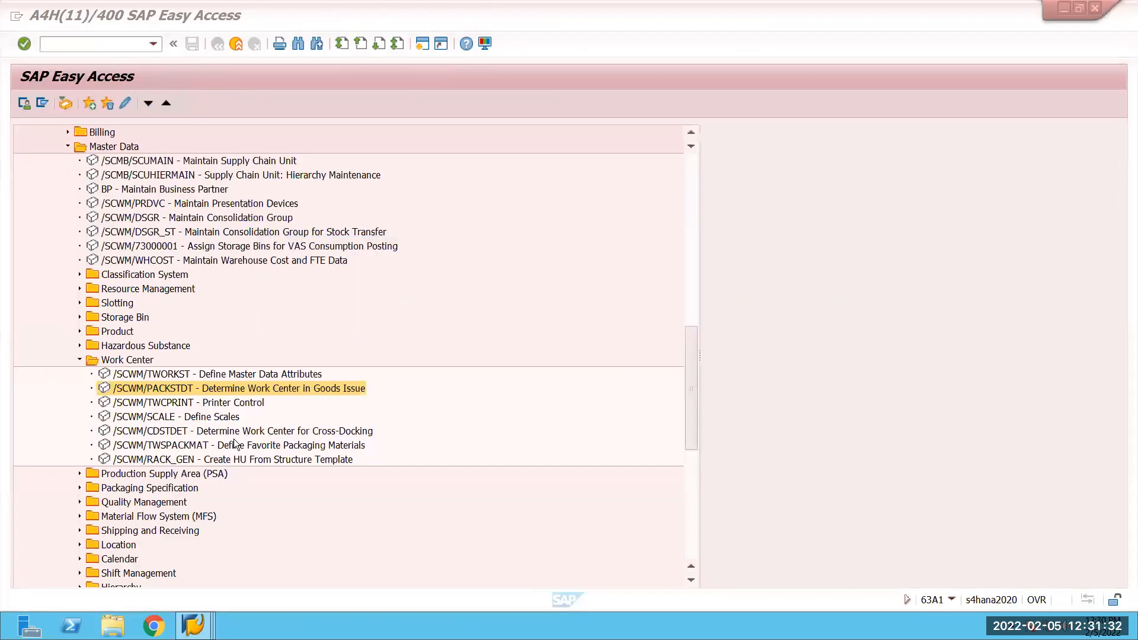
Collapse the Work Center folder and expand the EWM Settings folder with its Shipping and Receiving subfolder.
left_click(145, 516)
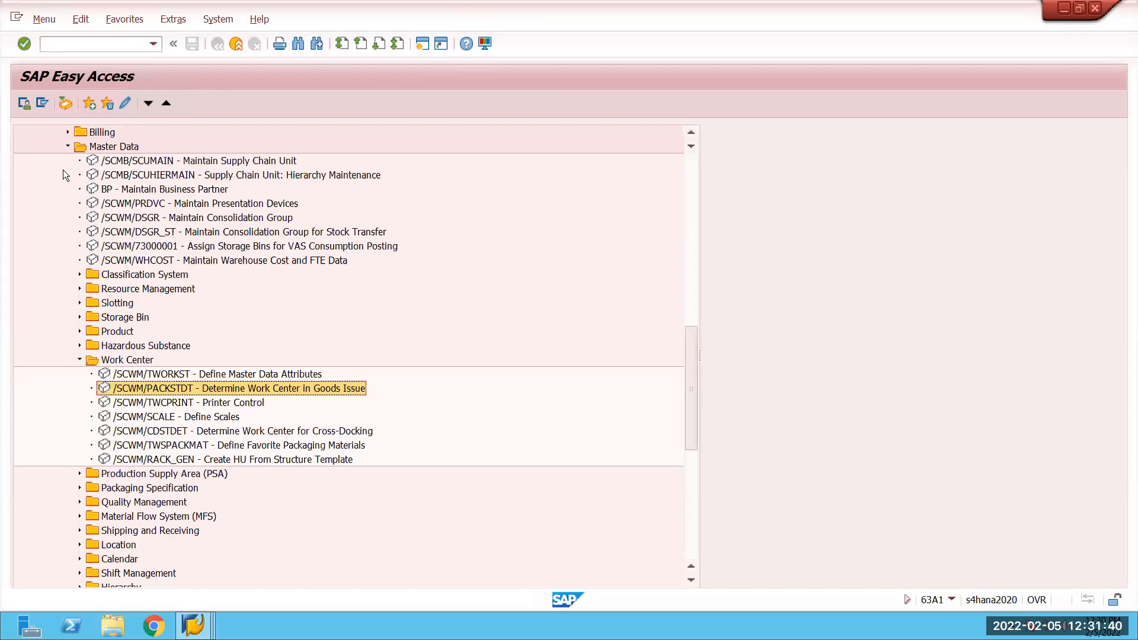
scroll(67, 149, "down", 4)
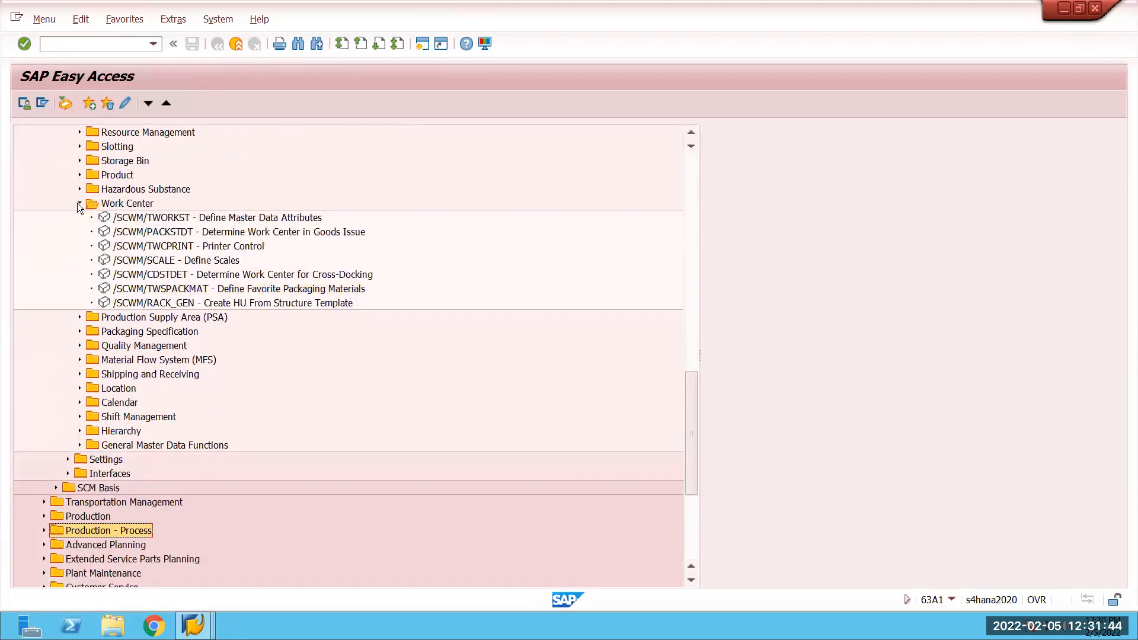
left_click(67, 458)
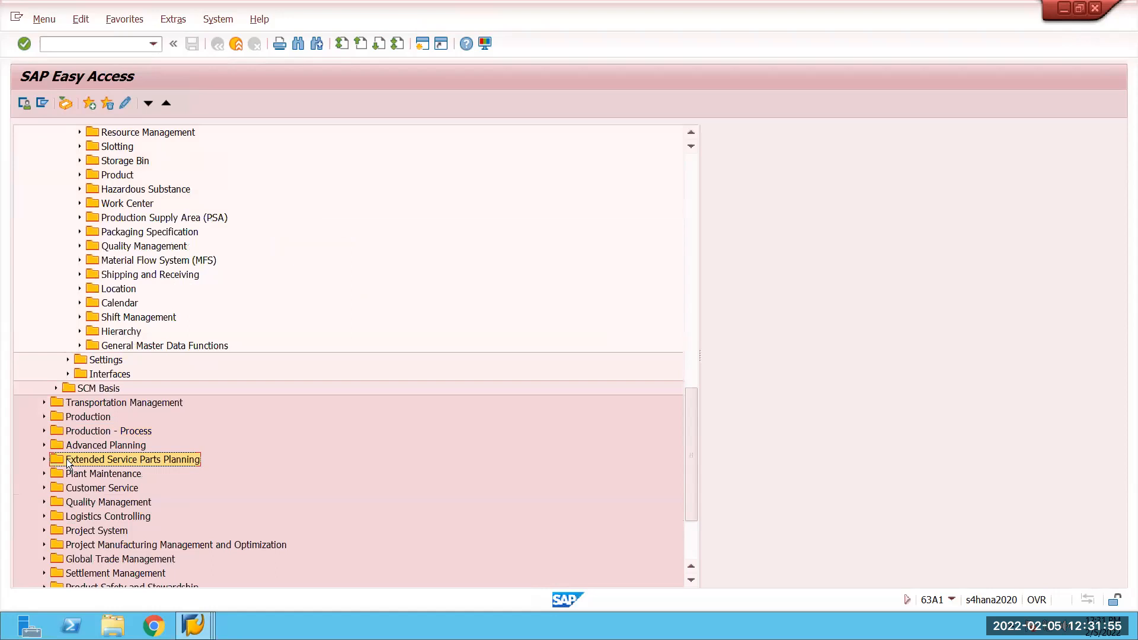
left_click(68, 359)
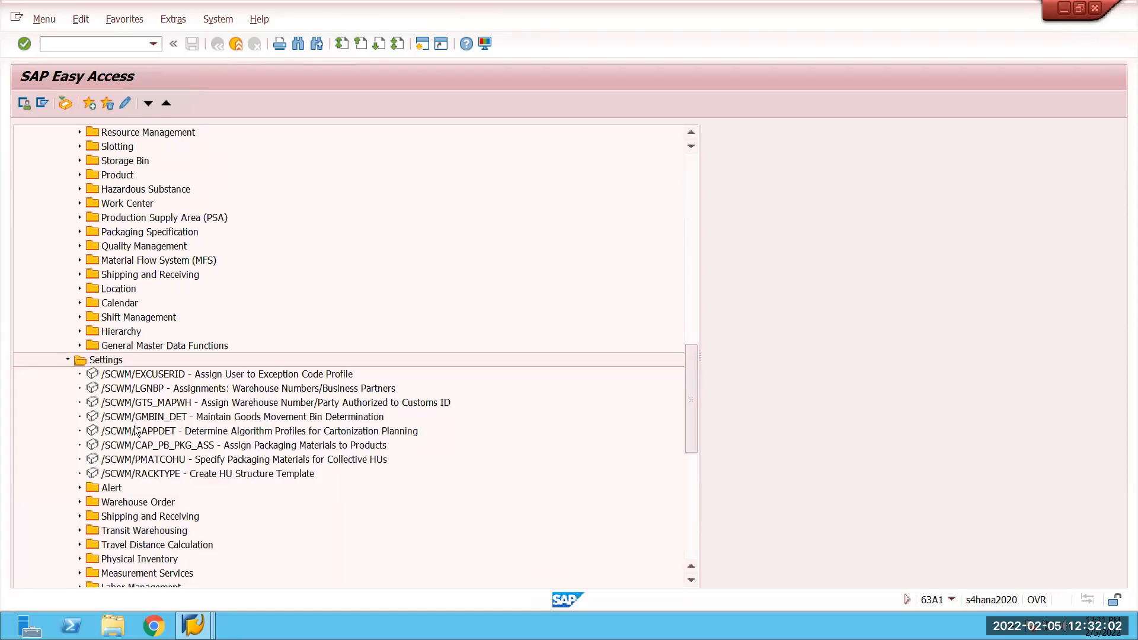
left_click(159, 445)
scroll(160, 452, "down", 2)
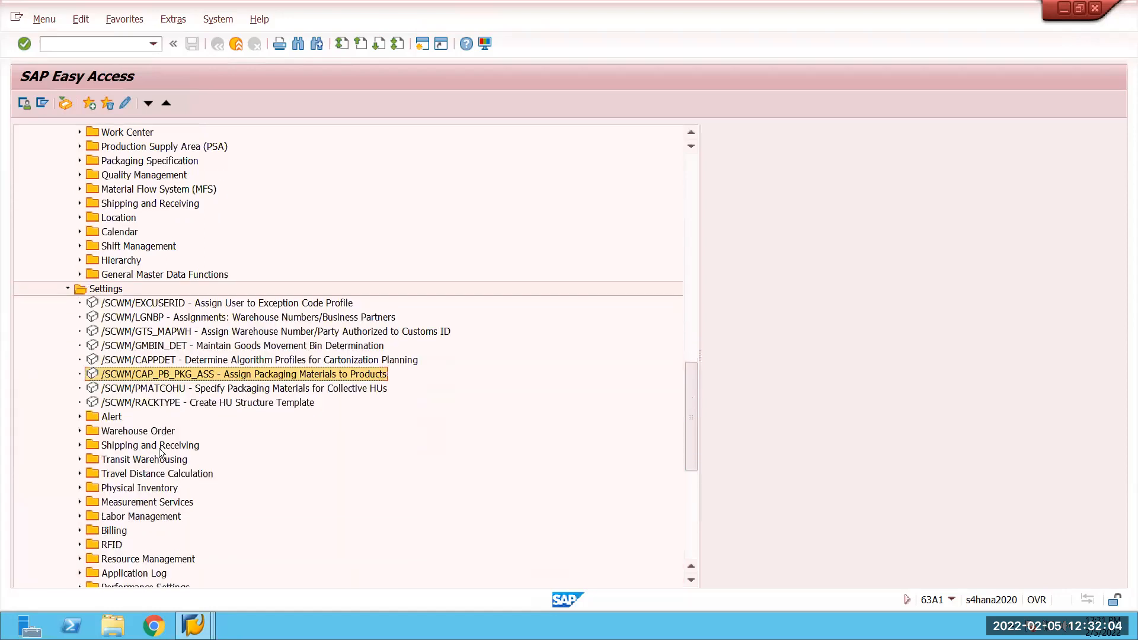
left_click(80, 446)
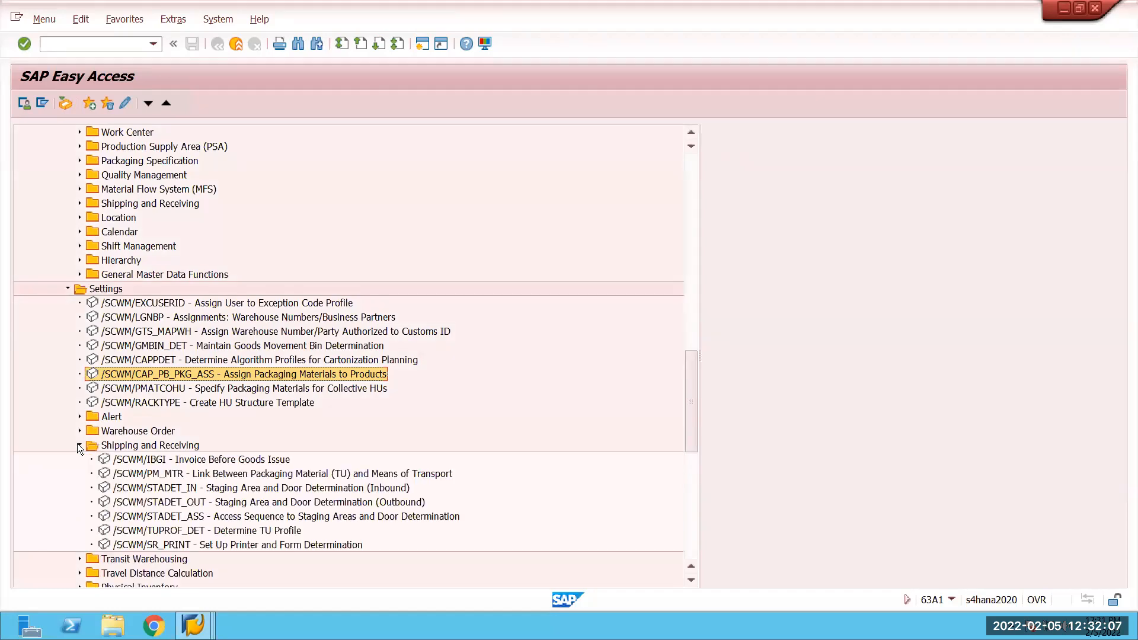
Open /SCWM/STADET_IN - Staging Area and Door Determination (Inbound) and examine the criteria columns of warehouse 63A1's entries.
left_click(262, 490)
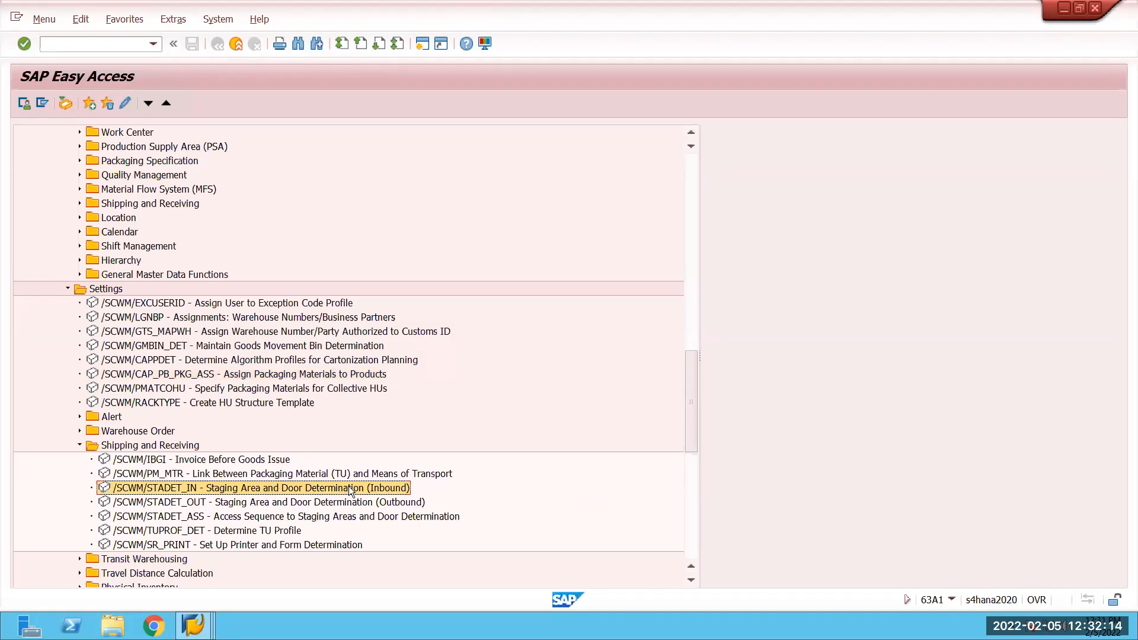
left_click(303, 500)
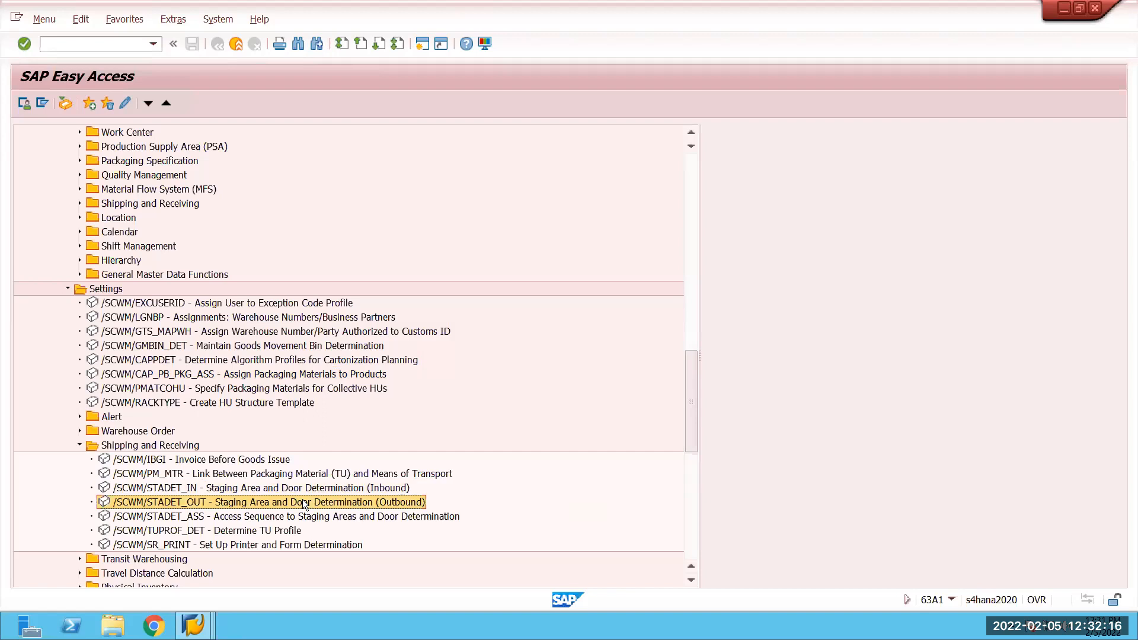
double_click(207, 488)
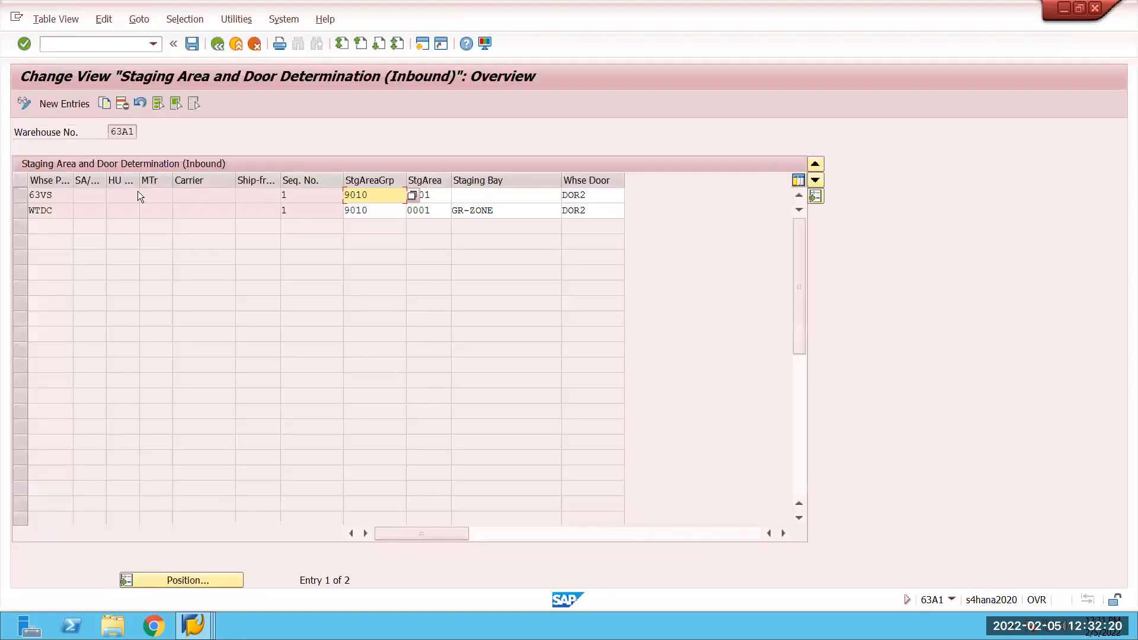
left_click(87, 196)
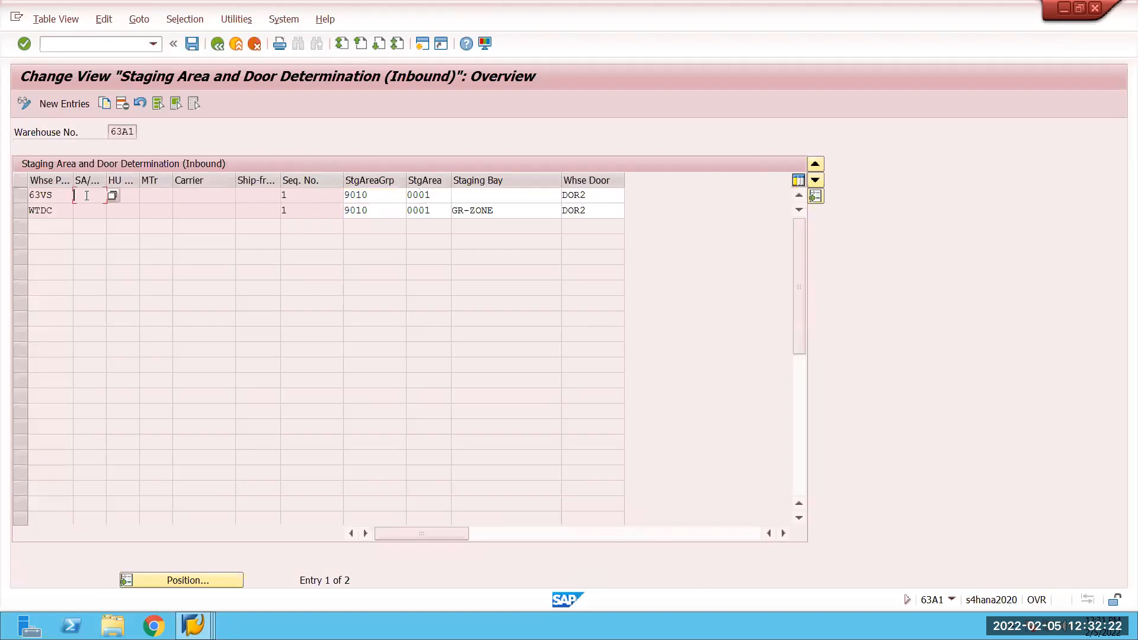
key("Tab")
Open a blank new-entries table for inbound staging determination, inspect the Staging Bay and Whse Door fields, and return to the overview.
left_click(80, 105)
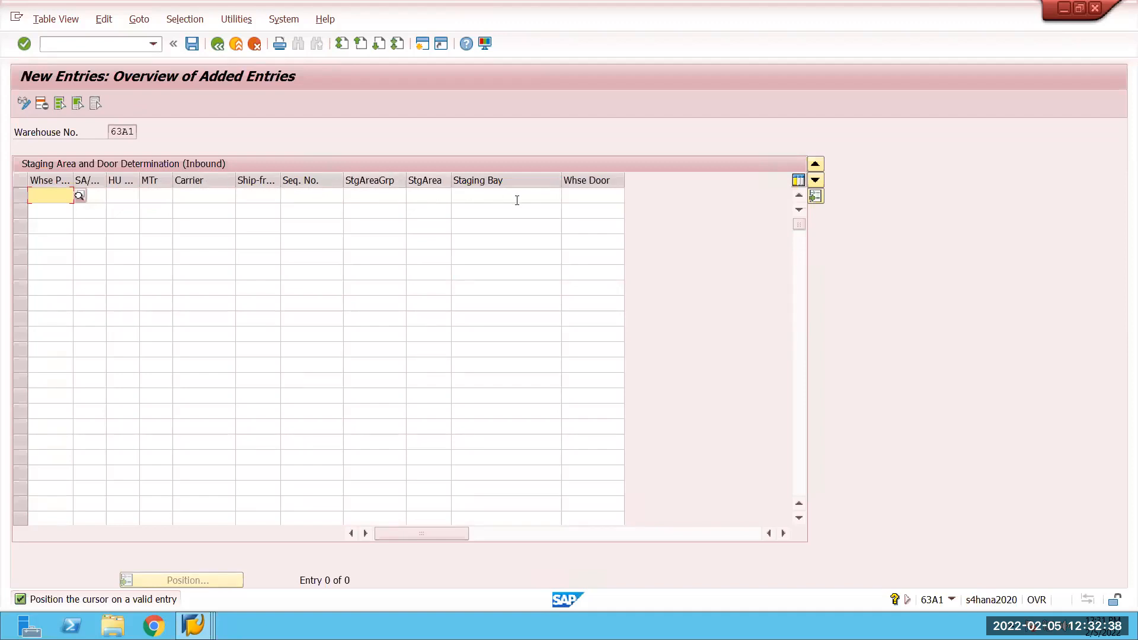
left_click(541, 200)
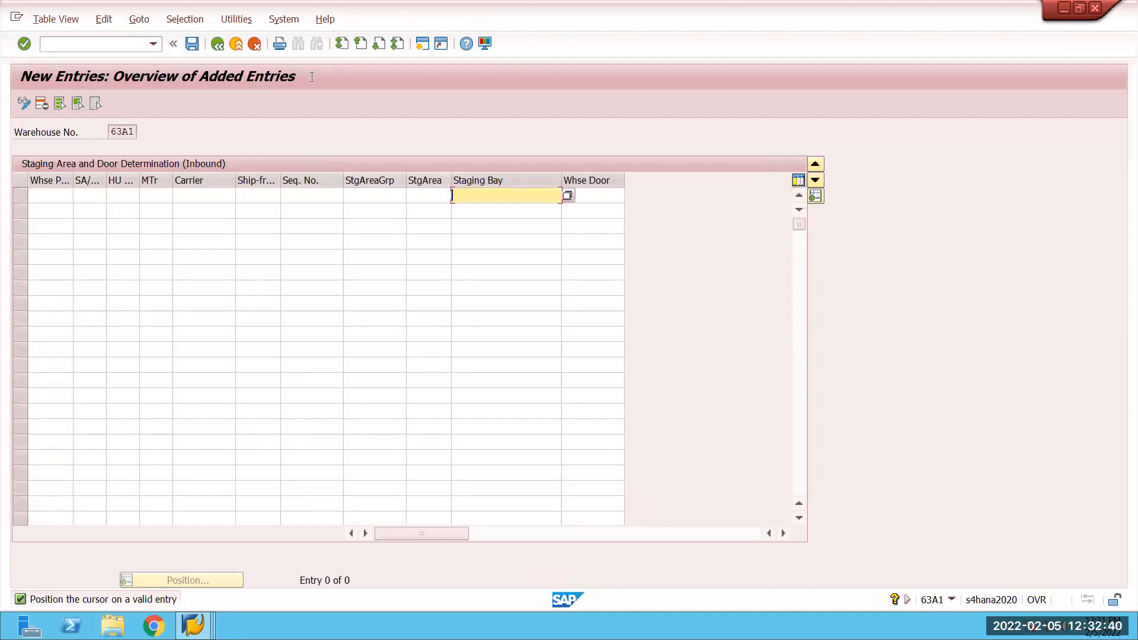
key("Tab")
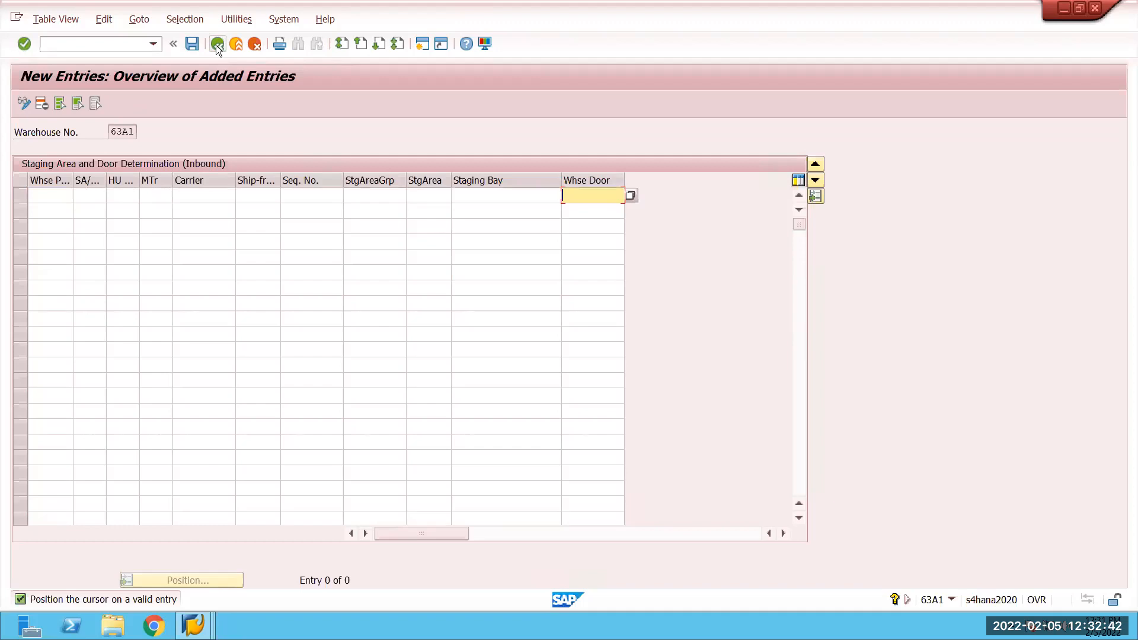
left_click(217, 44)
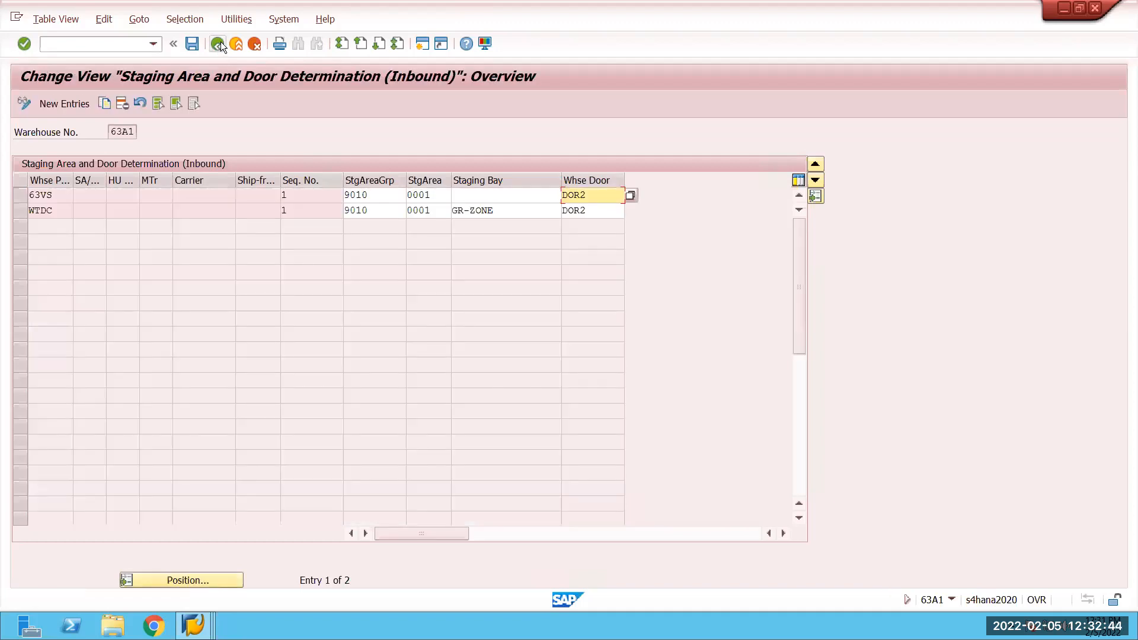
Leave the inbound determination overview and open /SCWM/STADET_ASS - Access Sequence to Staging Areas and Door Determination.
left_click(218, 44)
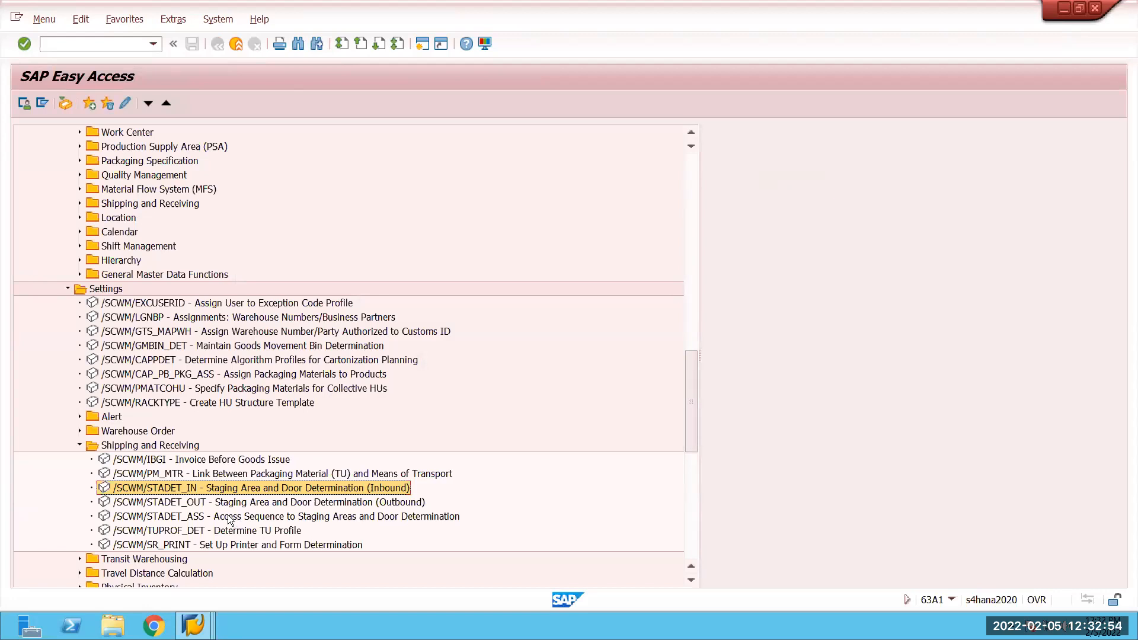
key("Down")
key("Down")
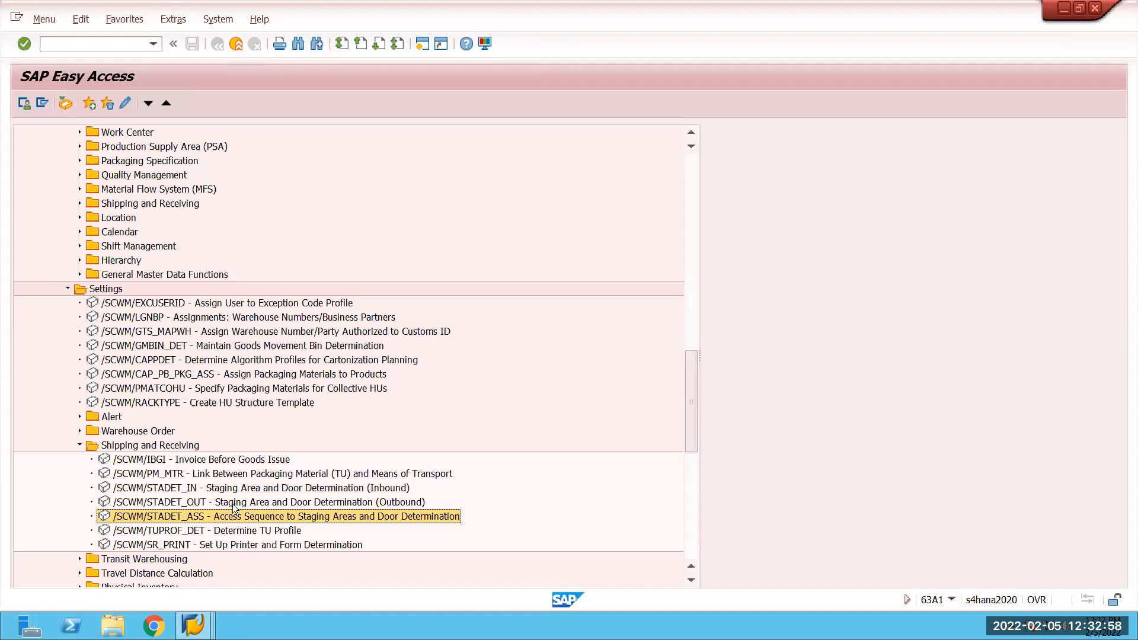
key("Return")
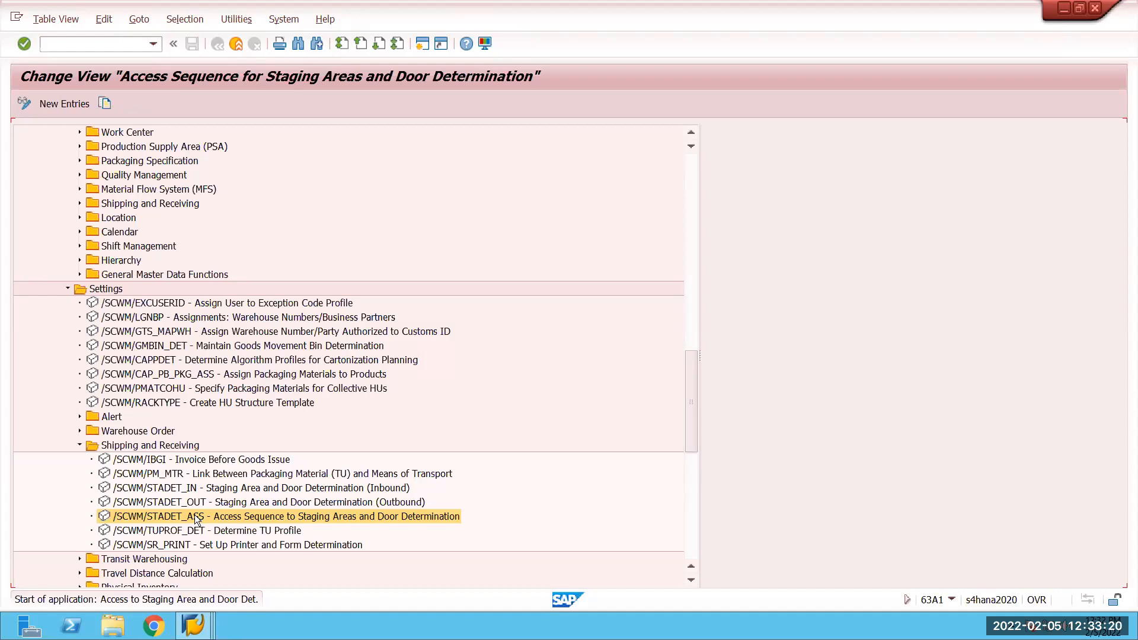
Switch to the Google Slides presentation and highlight the VAS work center names WVI1 and WVI2 on the Rules Based slide.
mouse_move(764, 5)
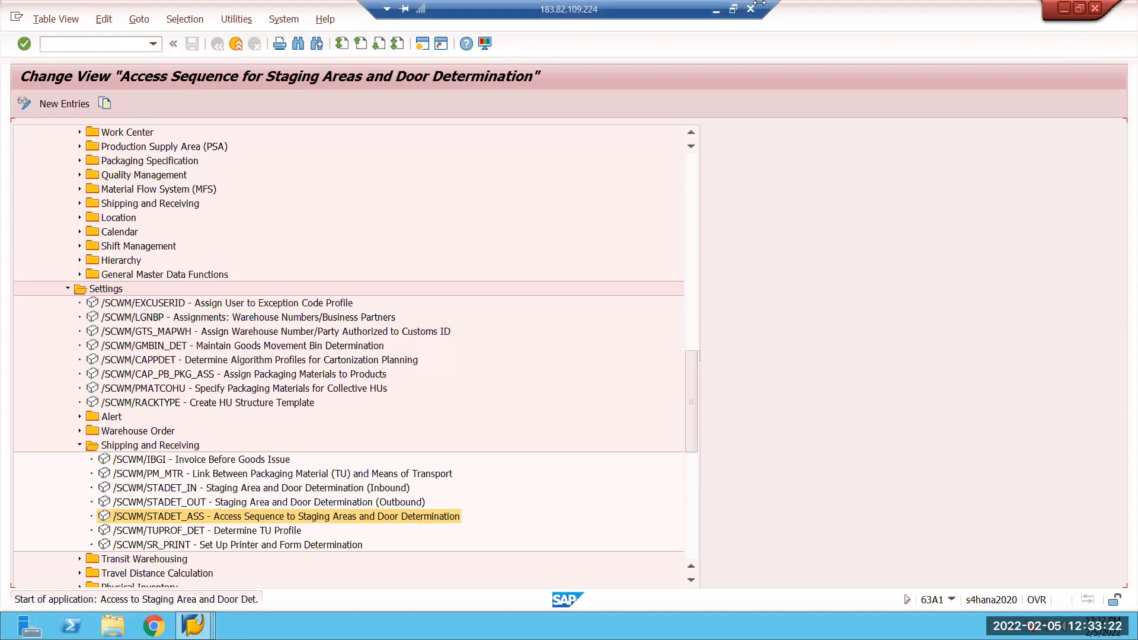
left_click(716, 9)
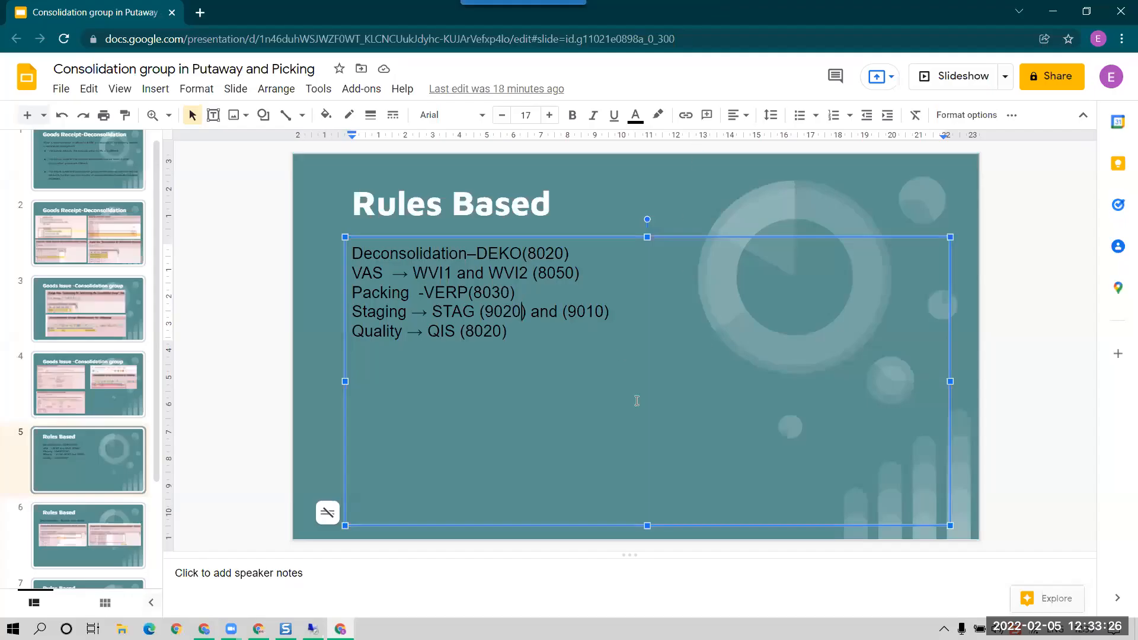
left_click(1069, 352)
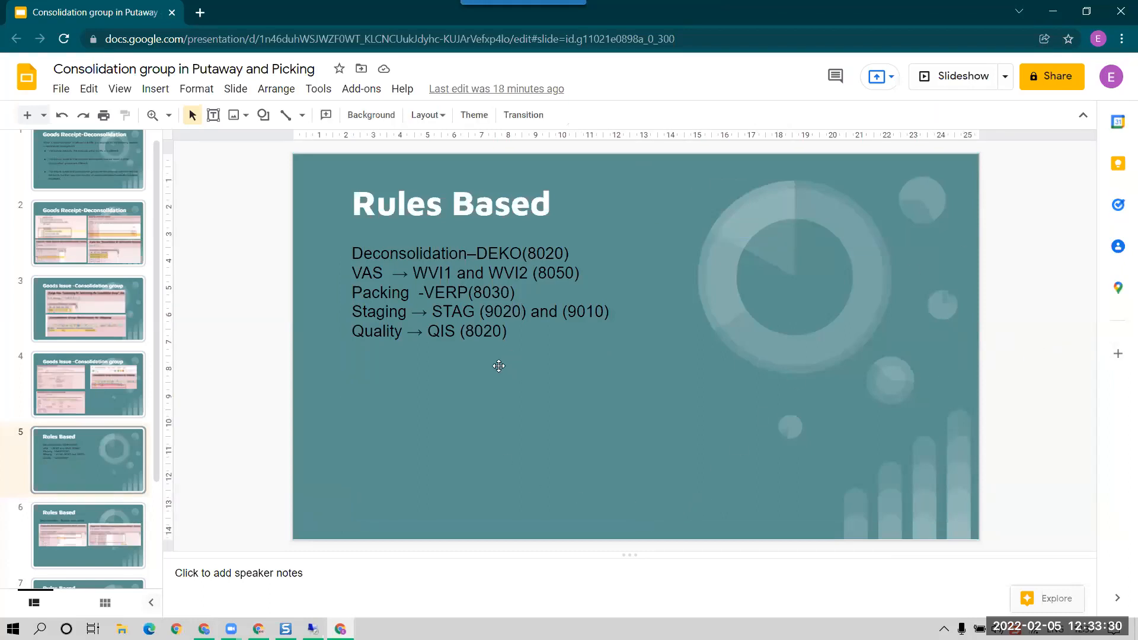
left_click(416, 271)
left_click_drag(413, 273, 527, 272)
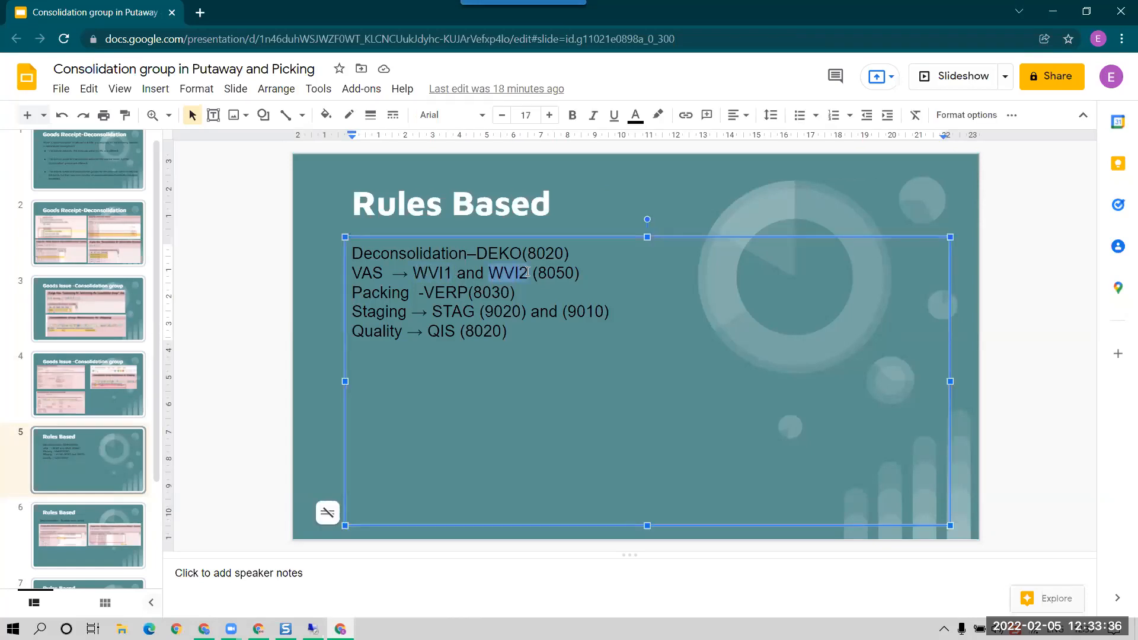